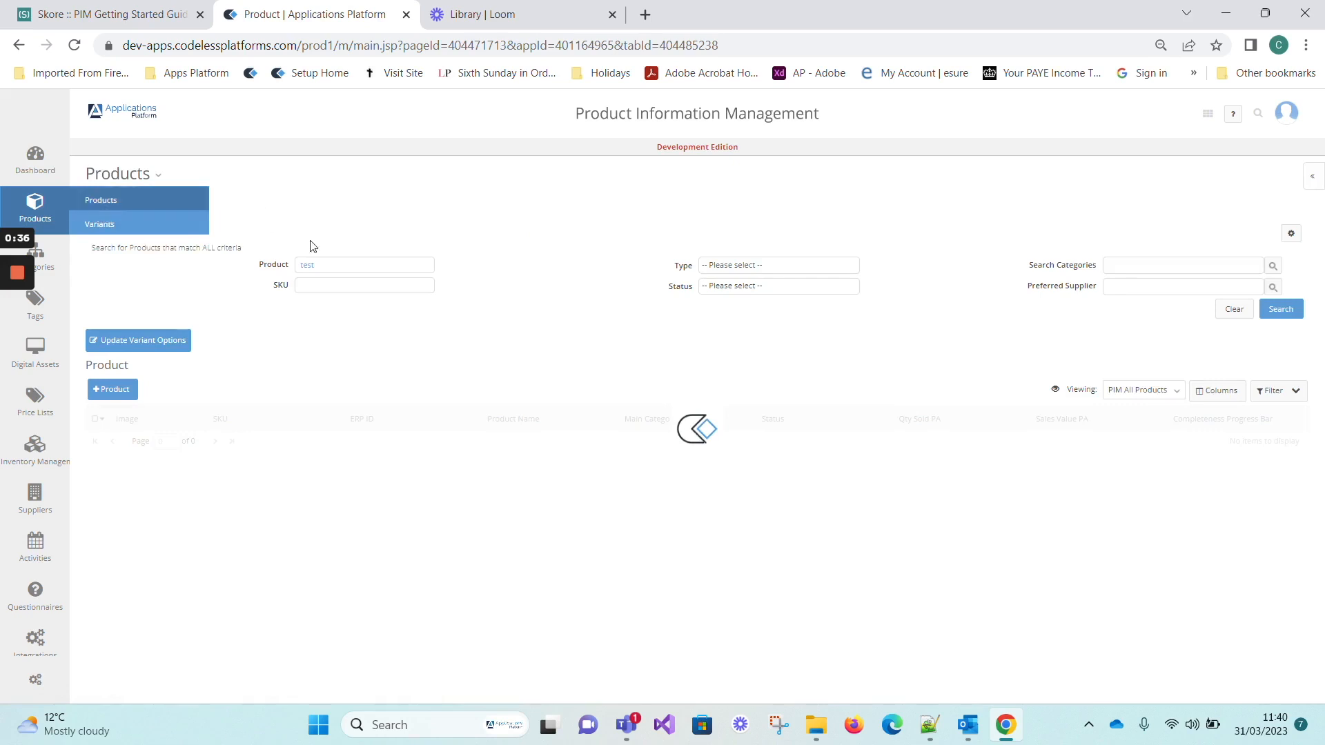
Search the products for "test" and open the Test Product DAM record.
key(Return)
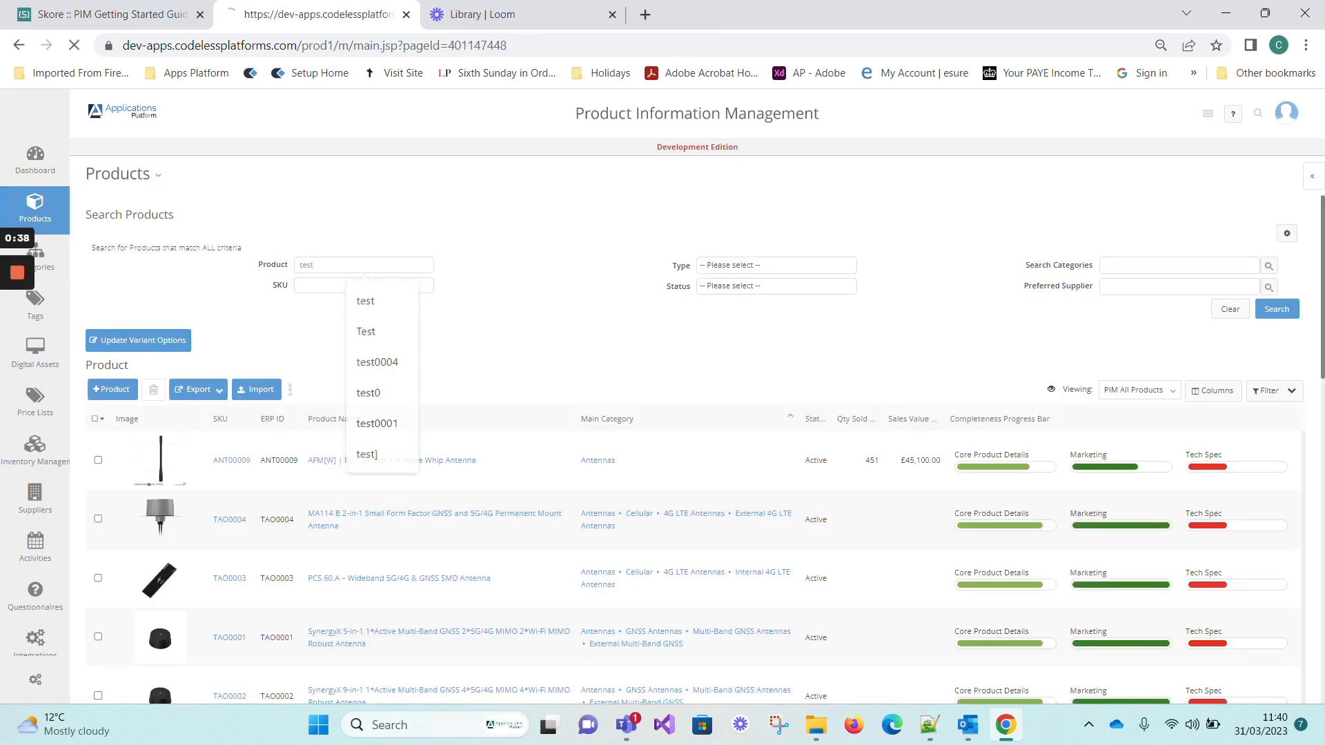
scroll(418, 344, down, 5)
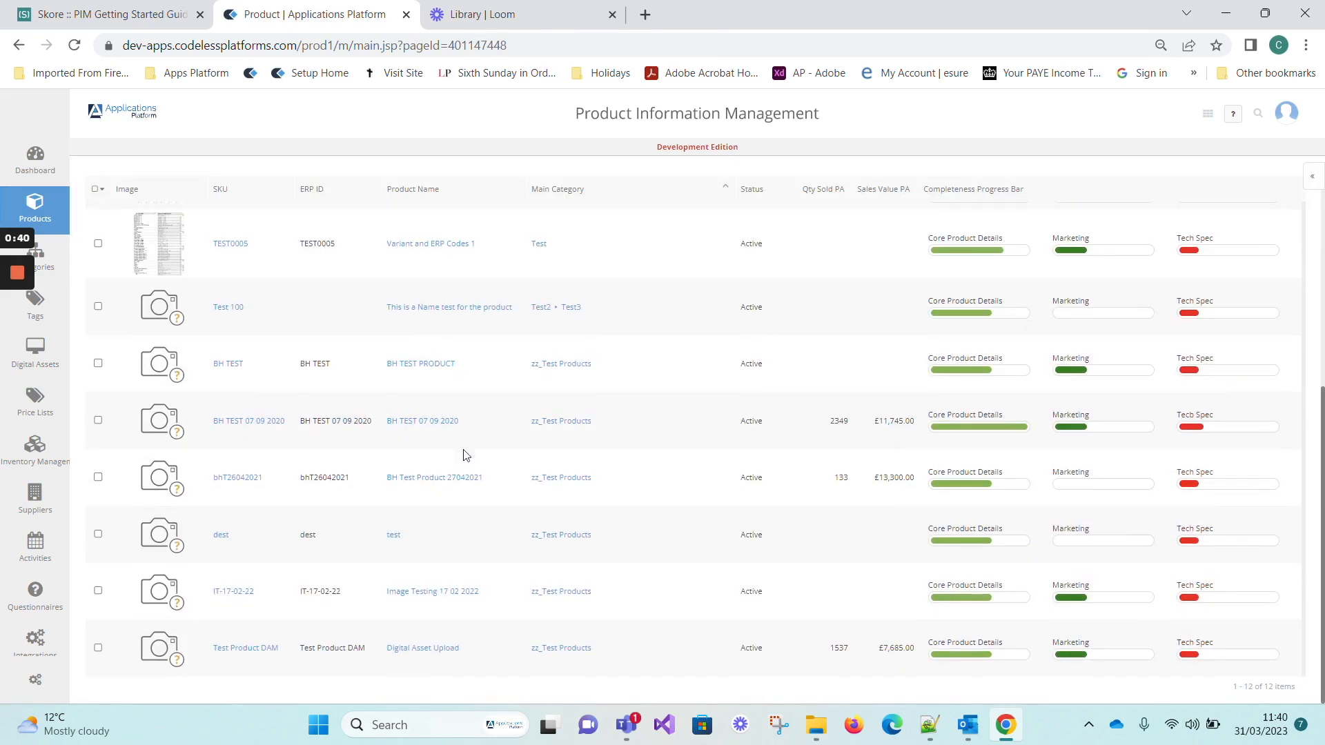
click(246, 648)
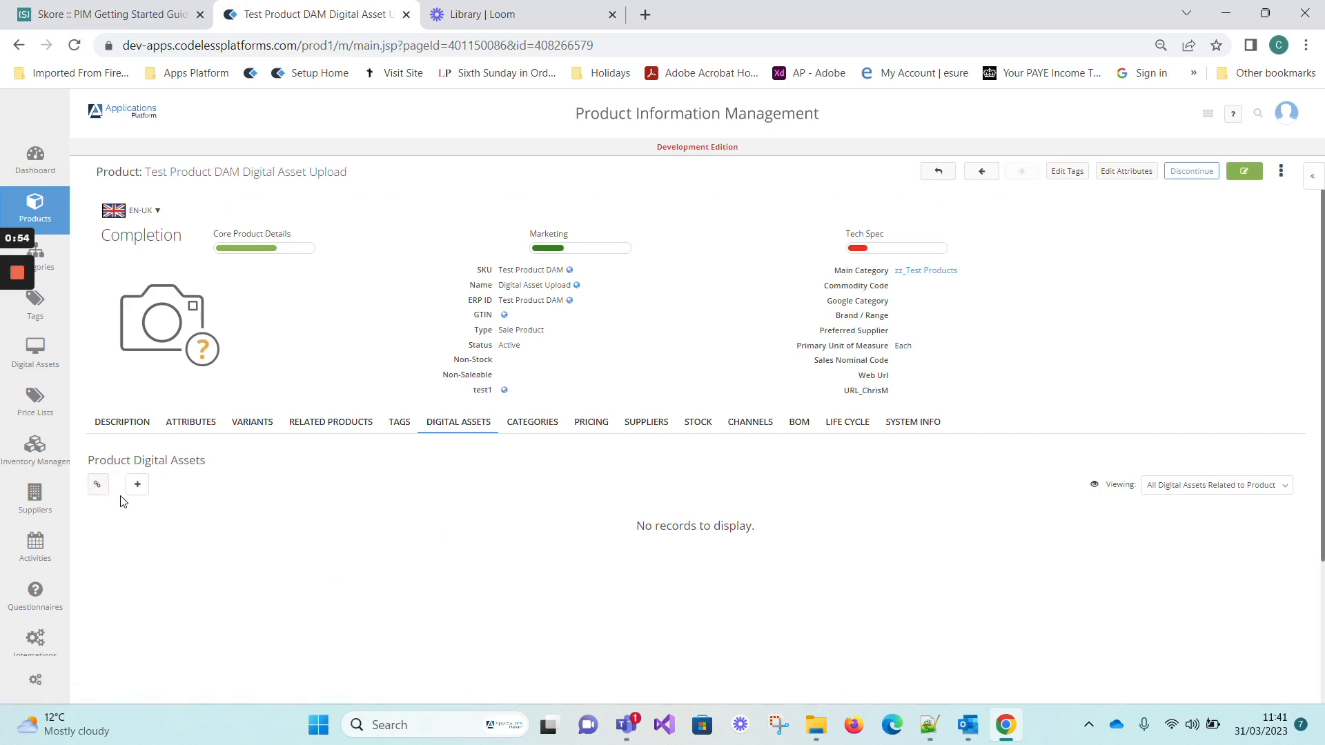
Open the selector for linking existing digital assets to the product and search its attachments for "test0001".
click(98, 484)
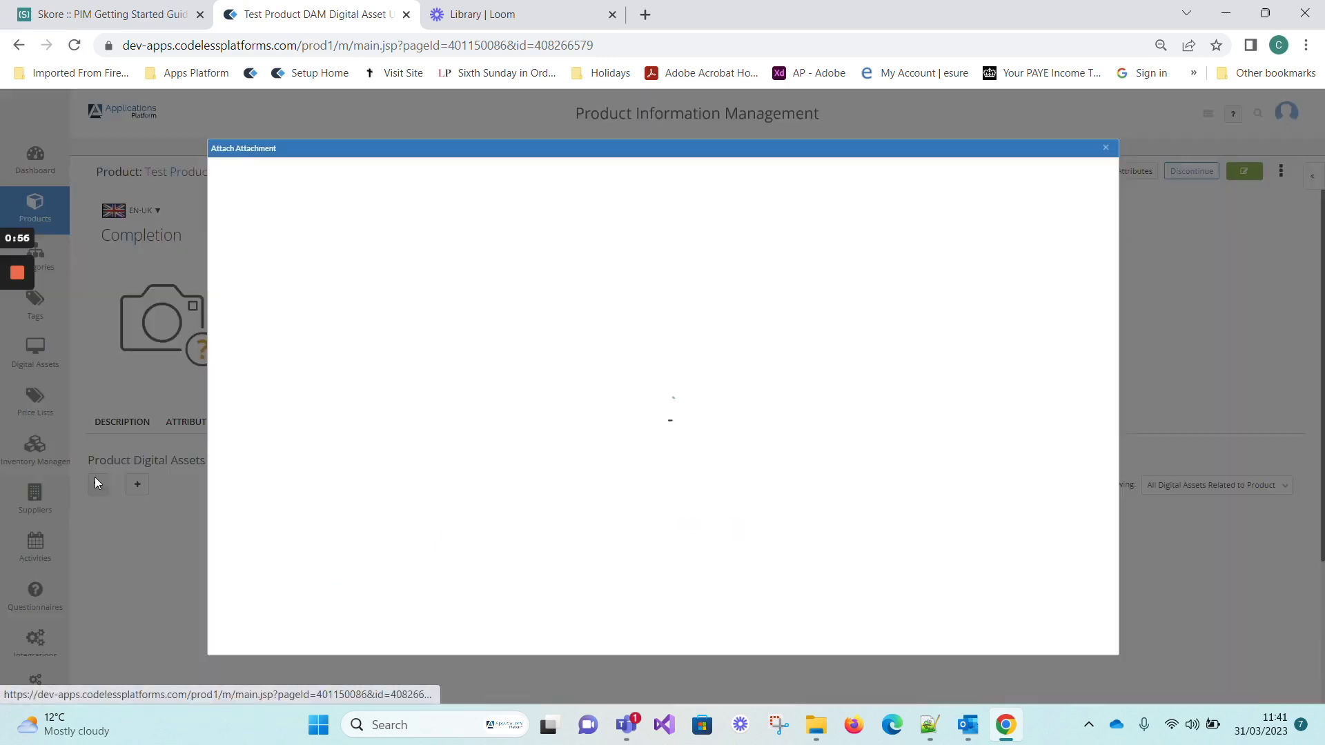
click(421, 260)
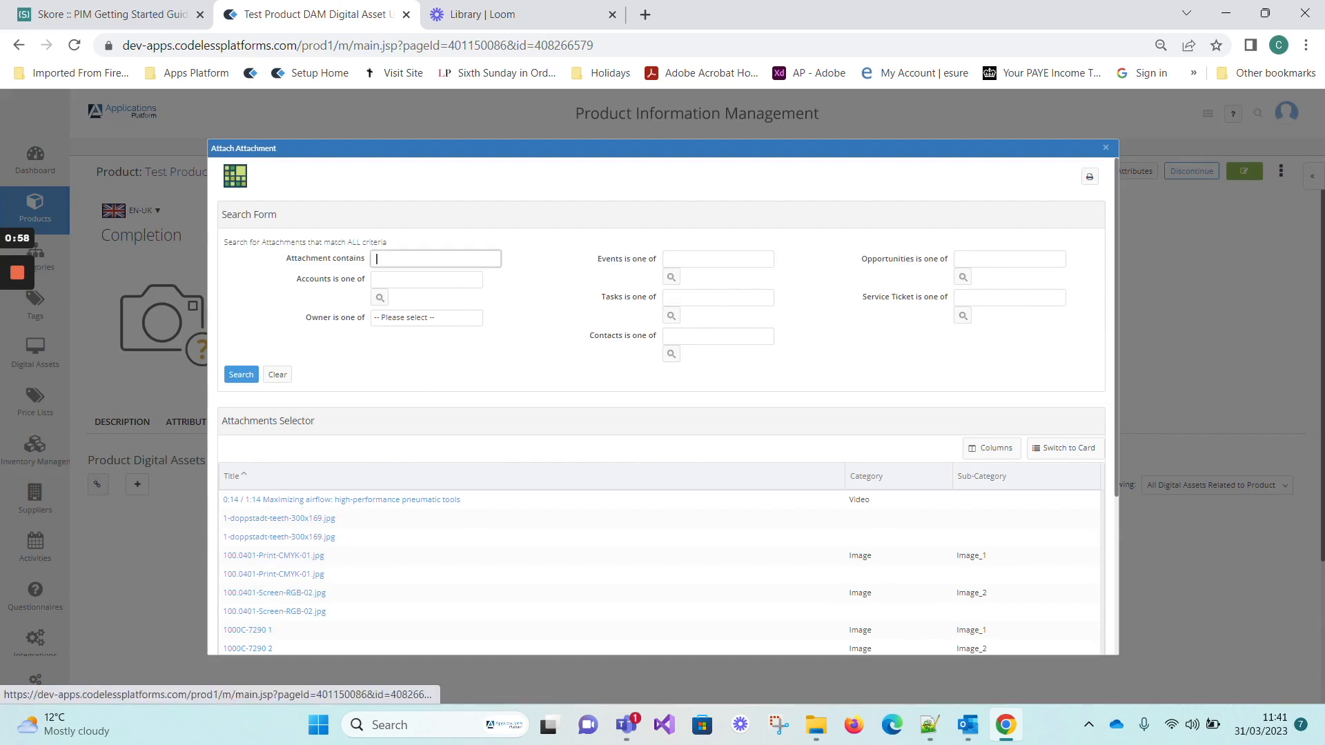
text(test0001)
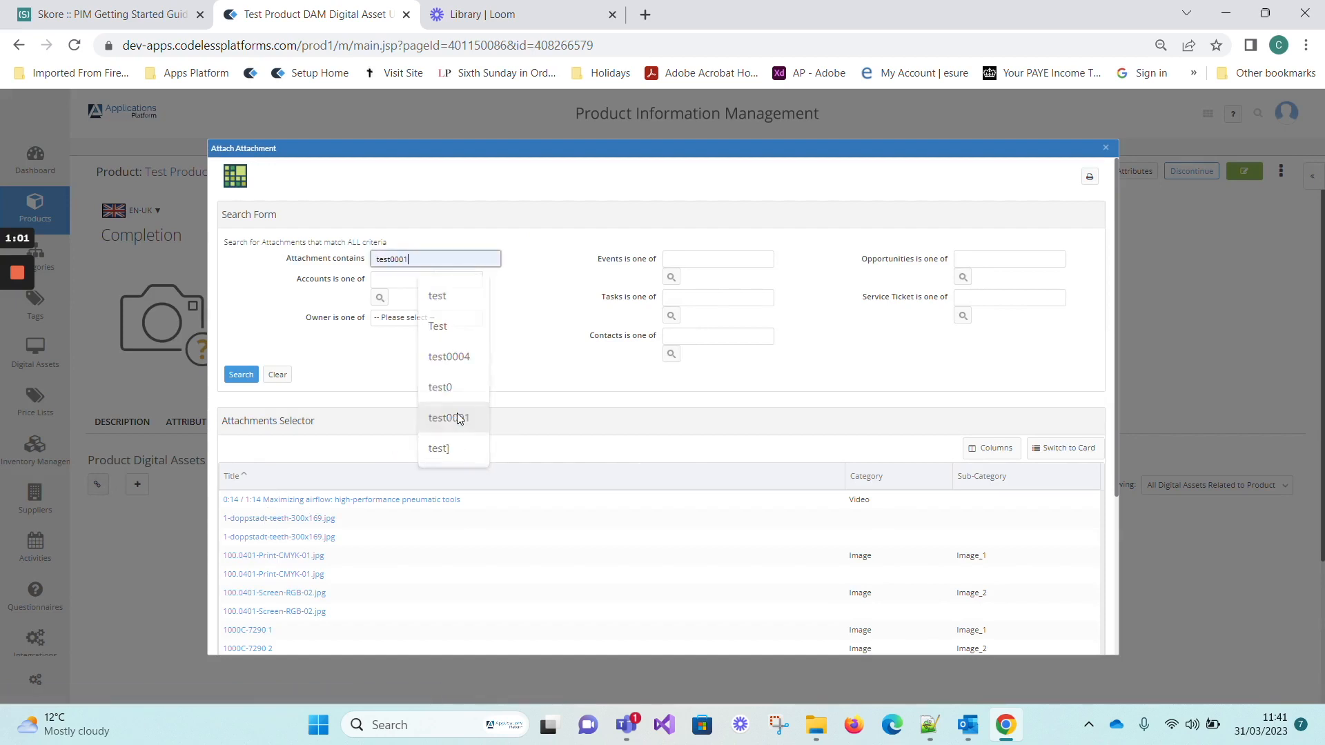
click(456, 413)
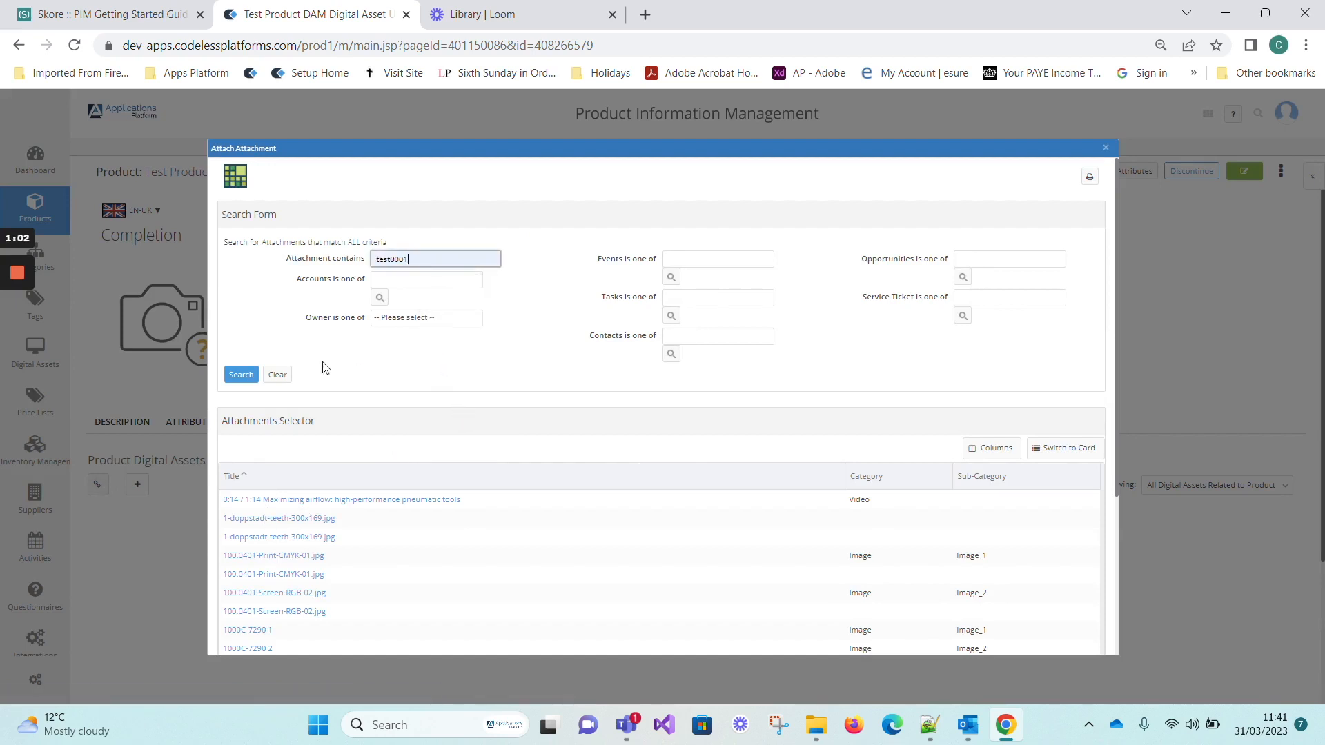
click(241, 374)
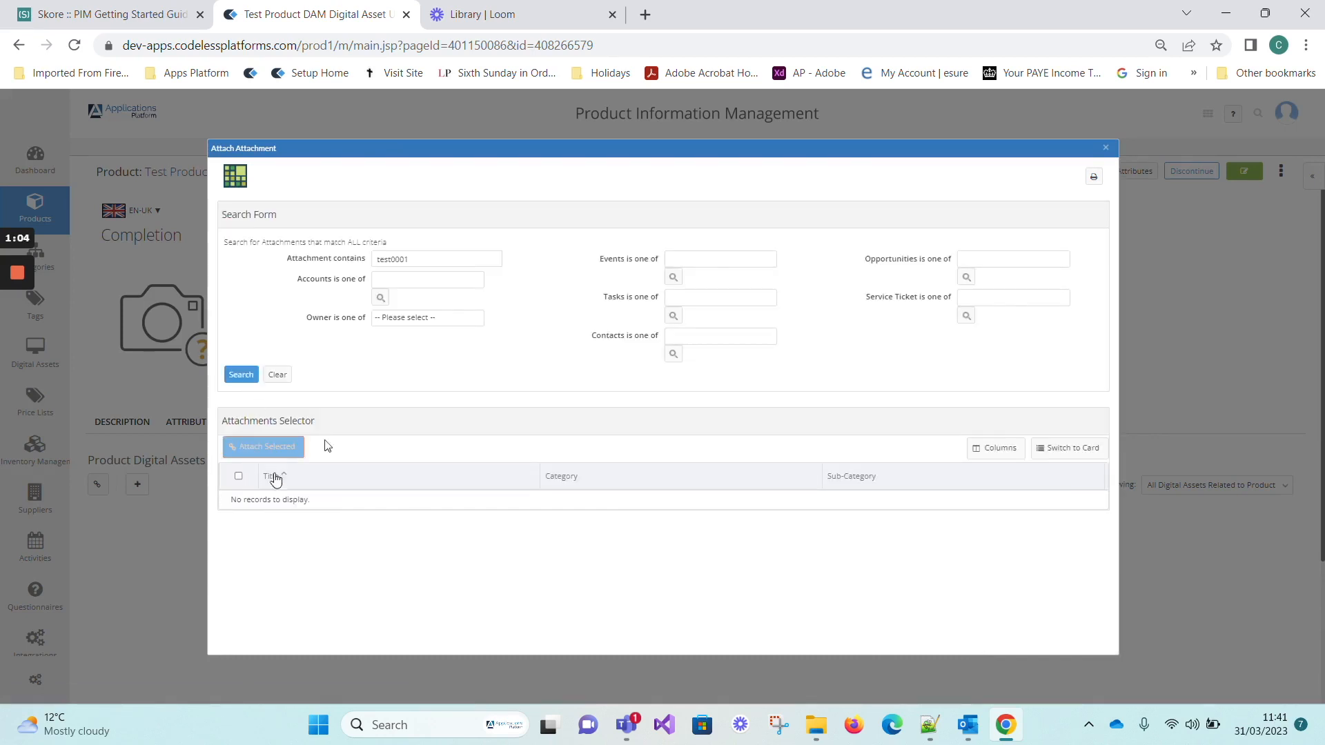
Search the existing attachments again with the broader term "test".
double_click(414, 259)
text(test)
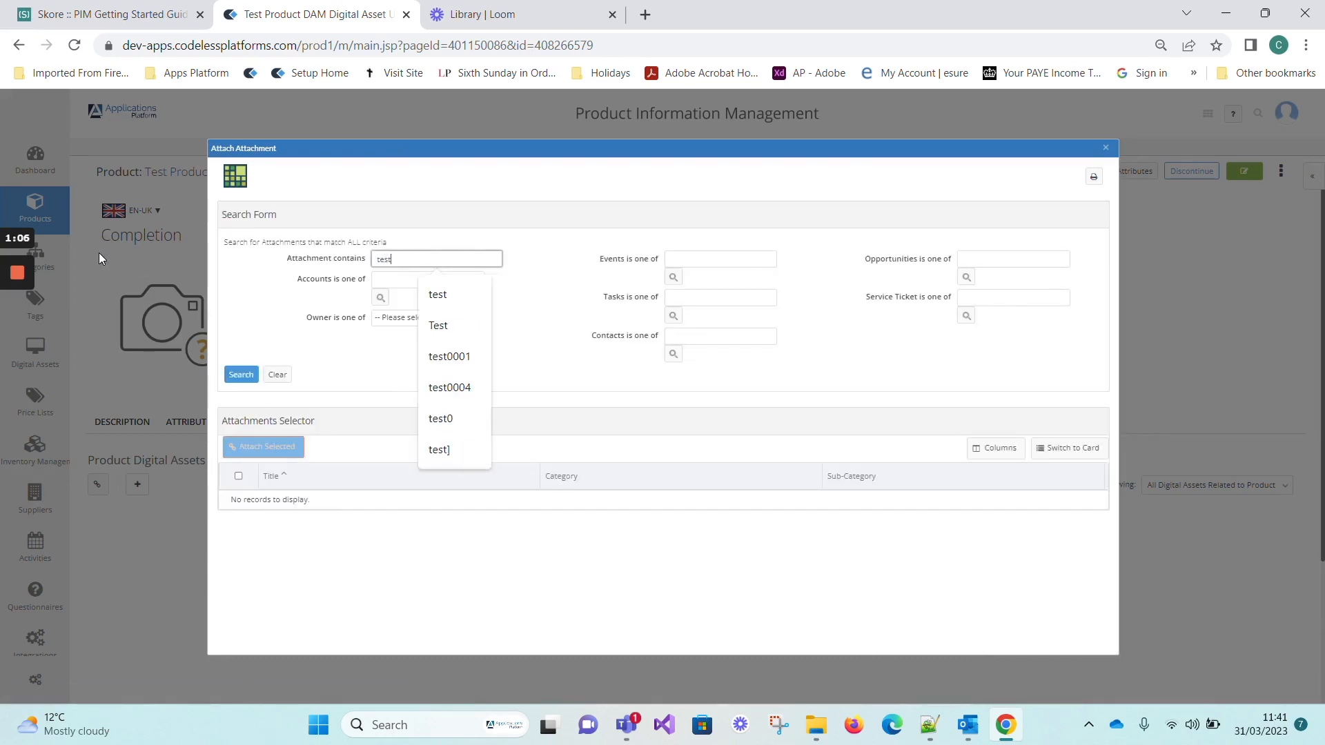
key(Return)
mouse_move(8, 312)
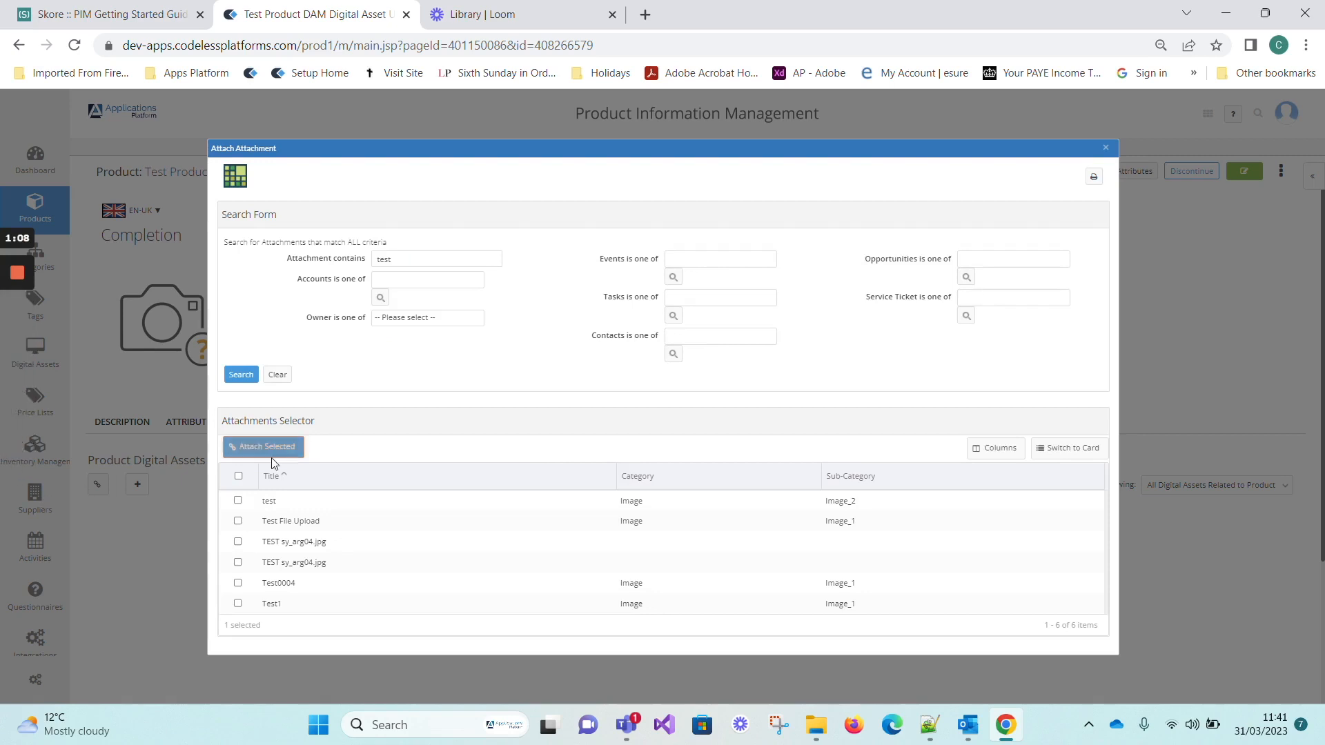
Try to attach the existing assets test, Test File Upload and the first TEST sy_arg04.jpg to the product.
click(238, 500)
click(238, 521)
click(238, 542)
click(269, 447)
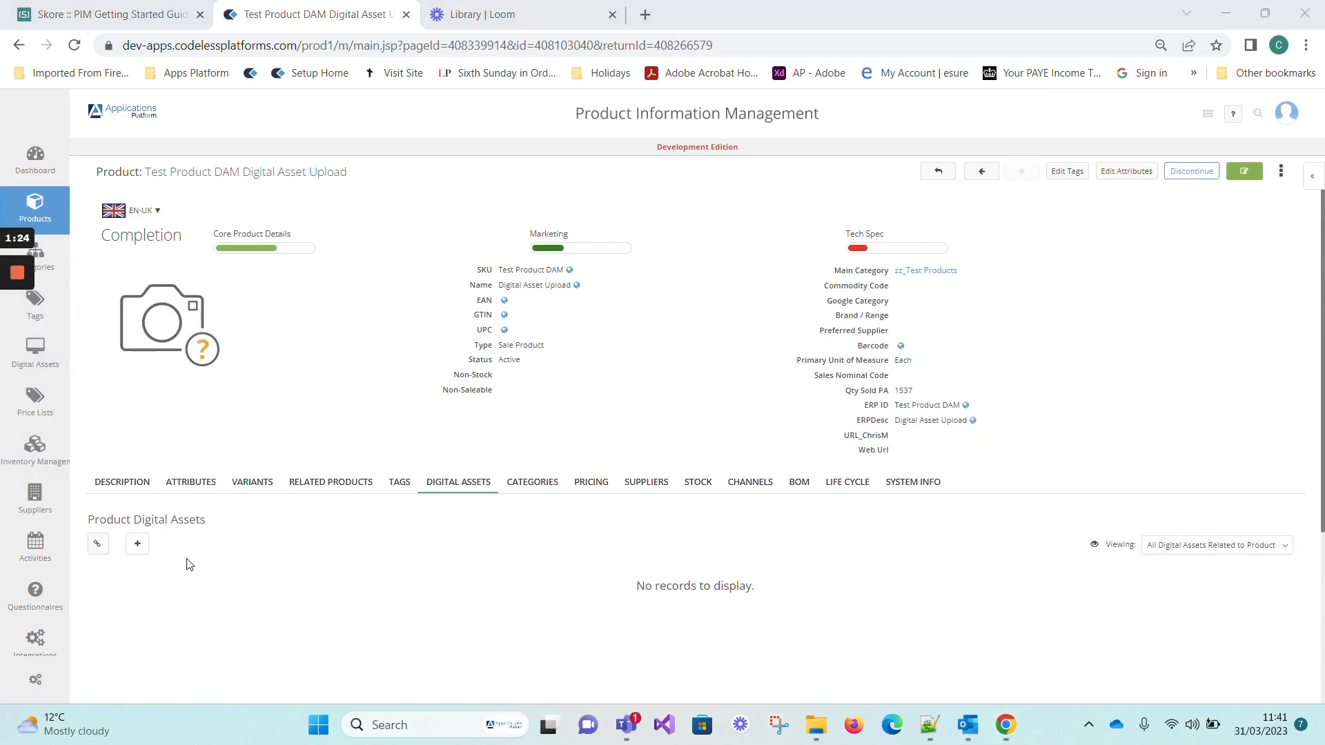
Start a new attachment for the product, try URL as its source type and set it back to File.
click(139, 543)
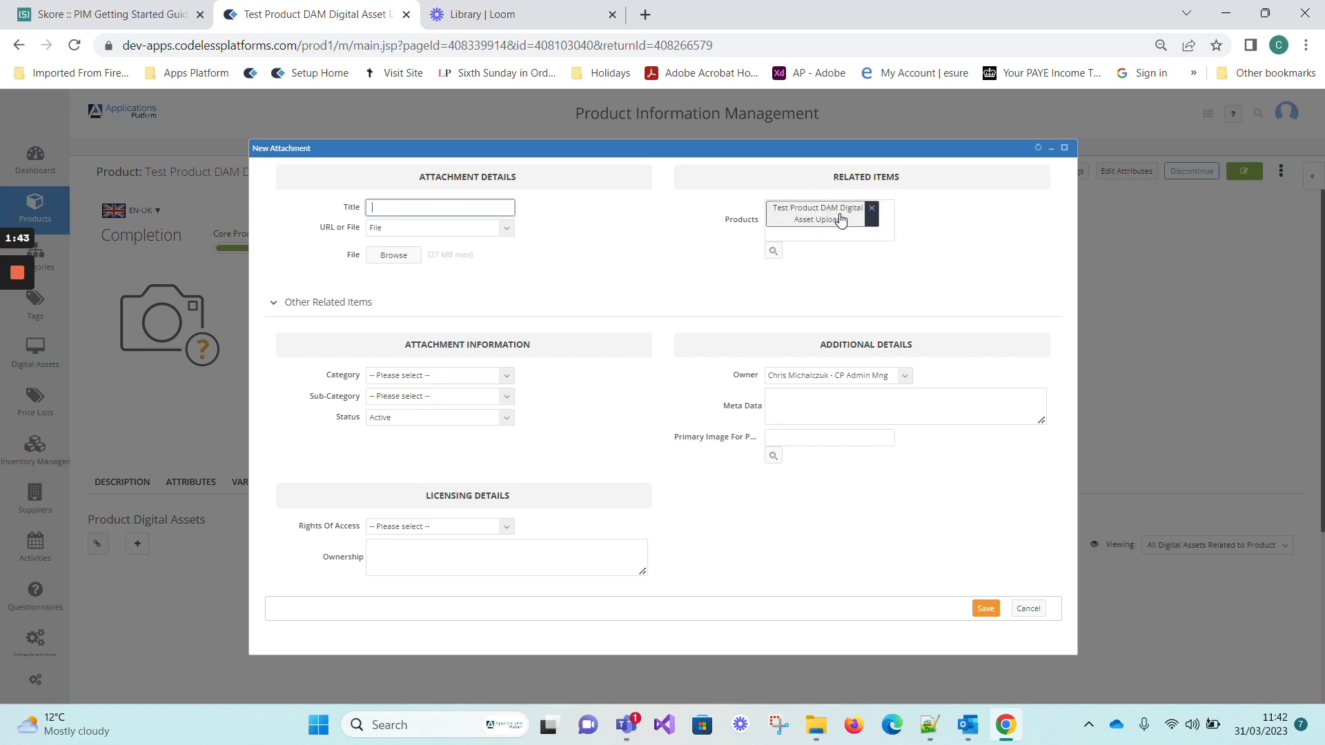
click(397, 228)
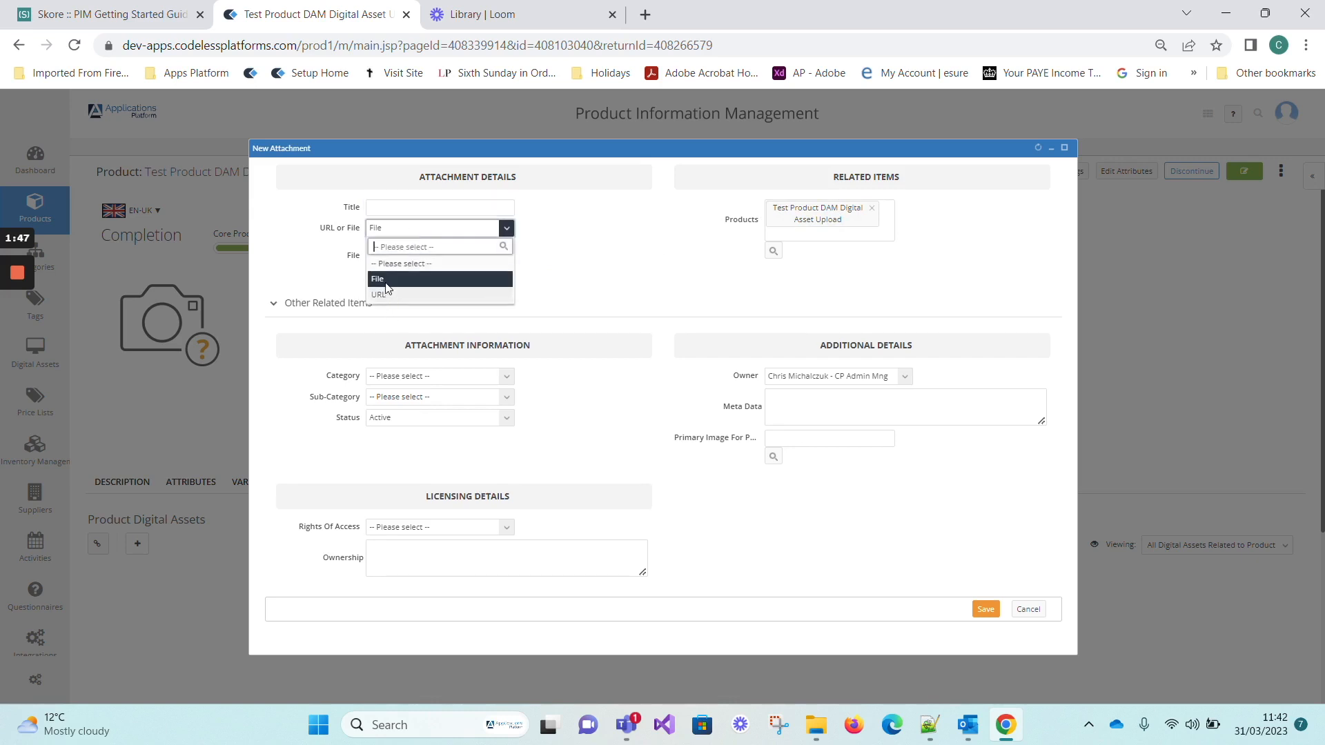
click(385, 296)
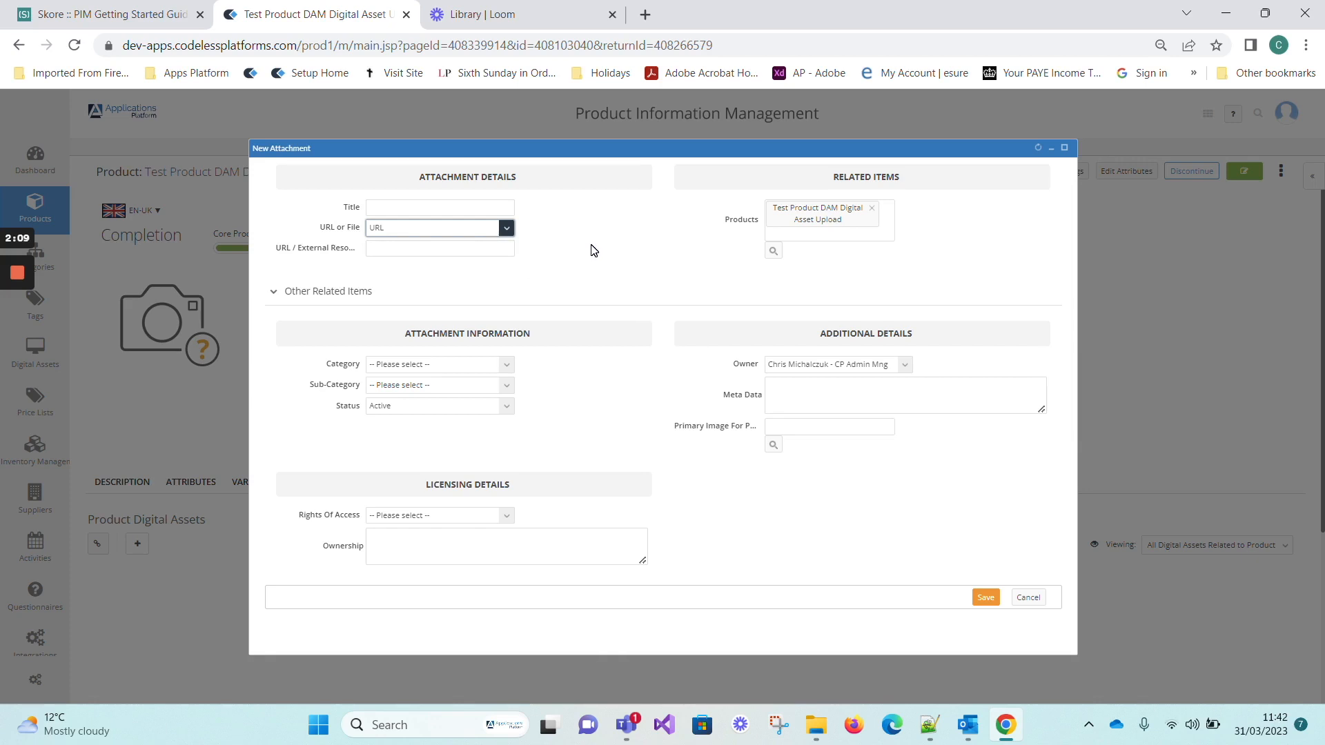
click(413, 228)
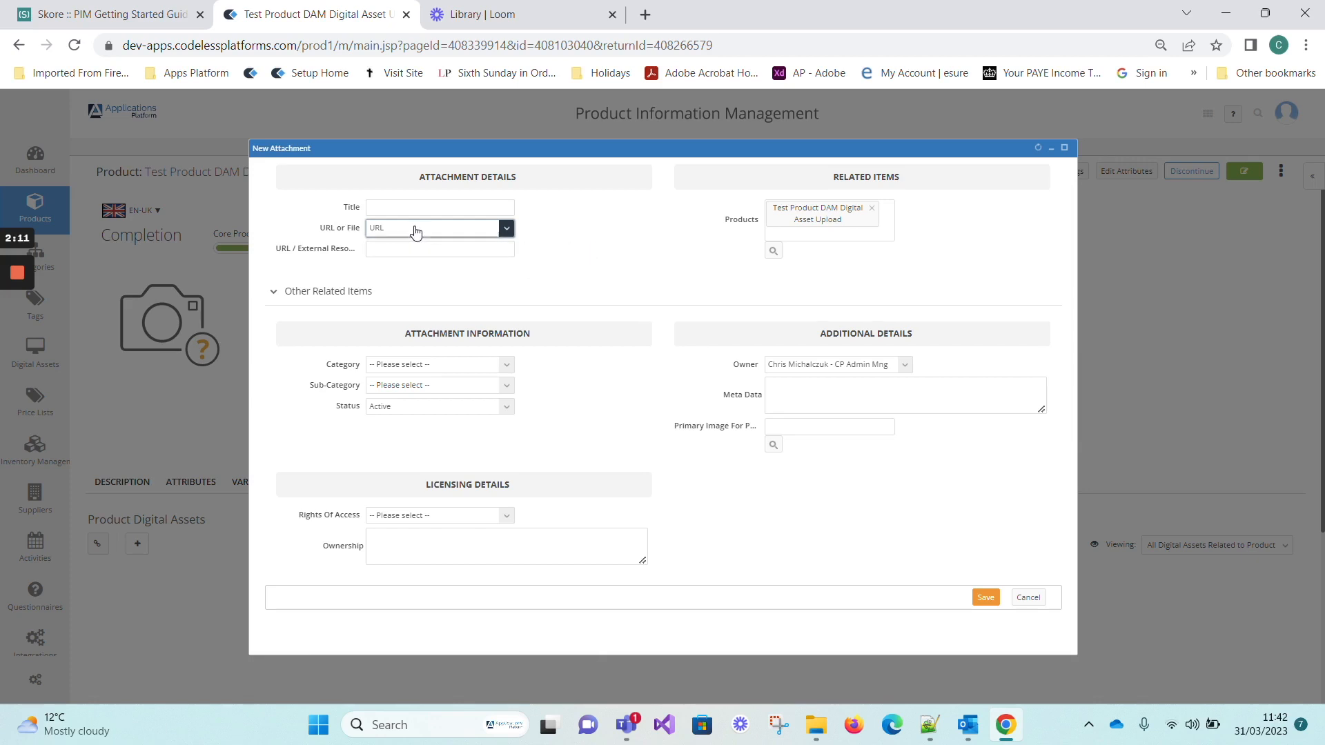
click(393, 287)
Title the new attachment Test File Upload and add New_Attachment.png from the Bulk Upload folder as its file.
click(393, 207)
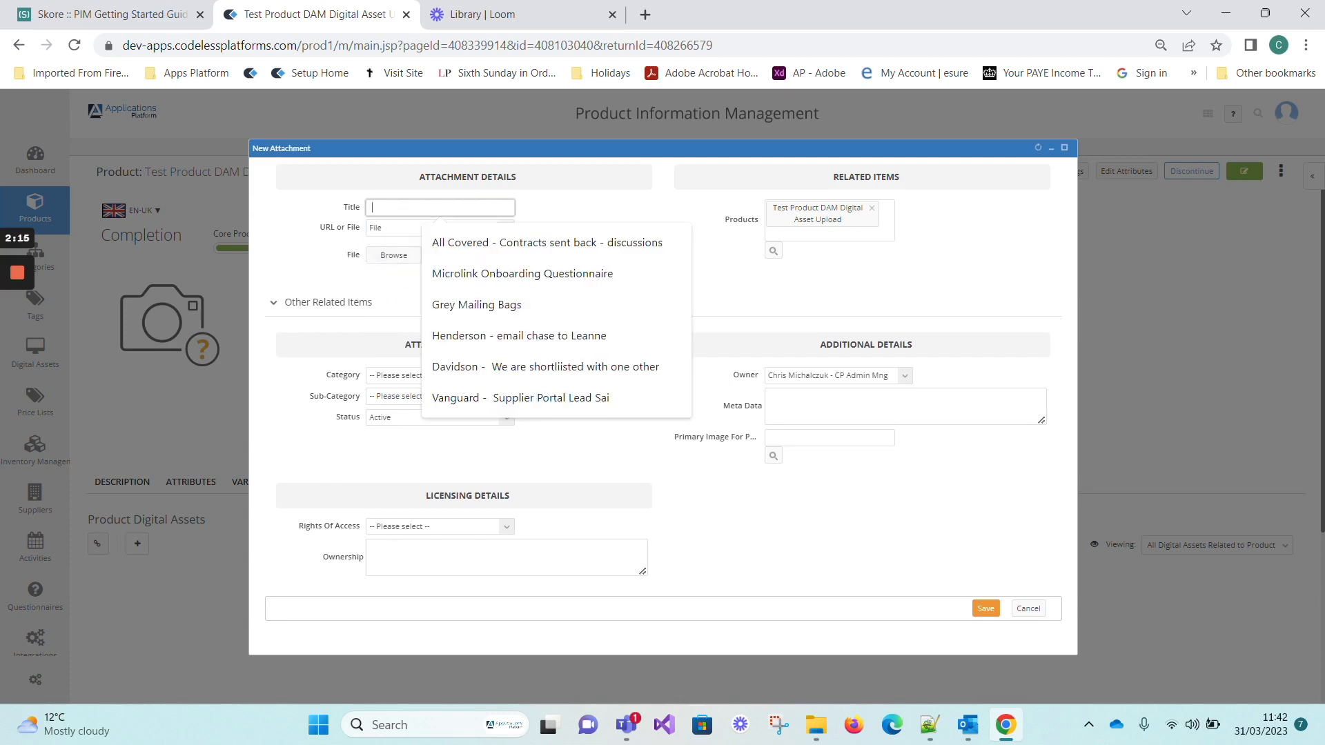
text(Test File Upload)
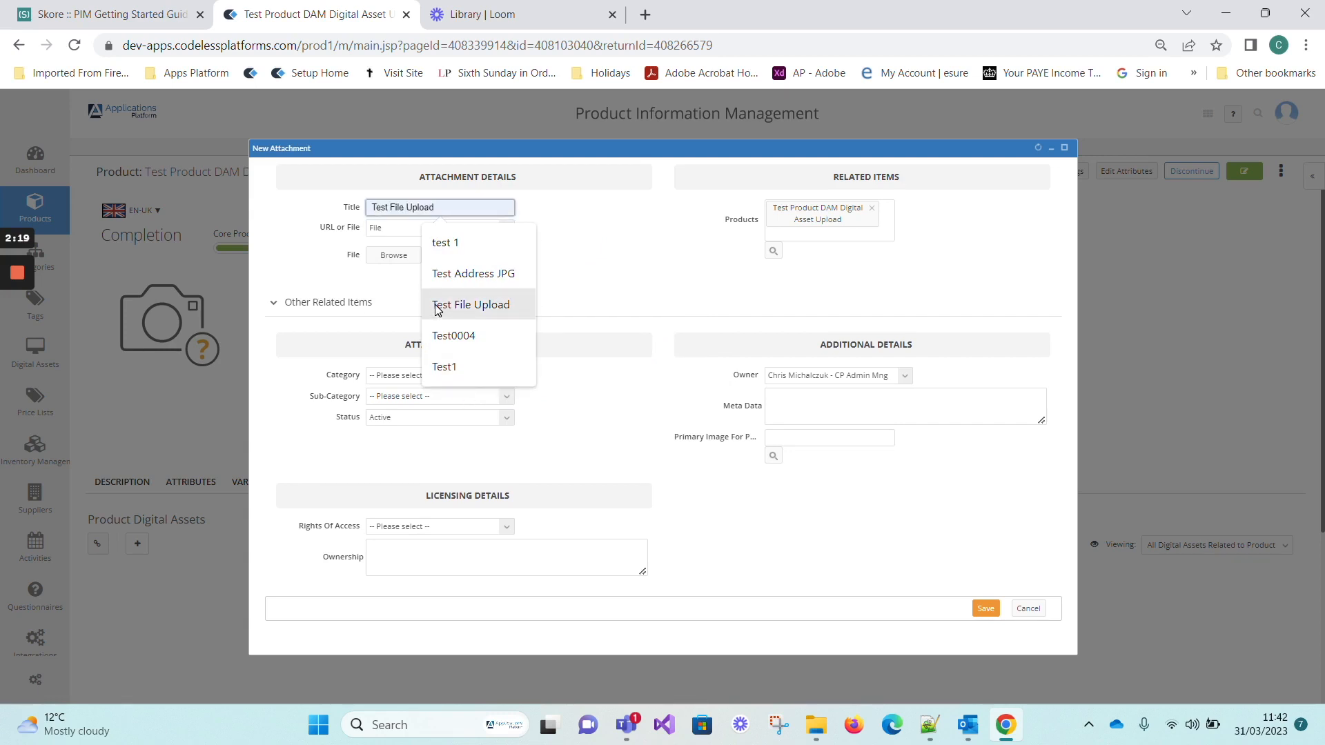
click(436, 307)
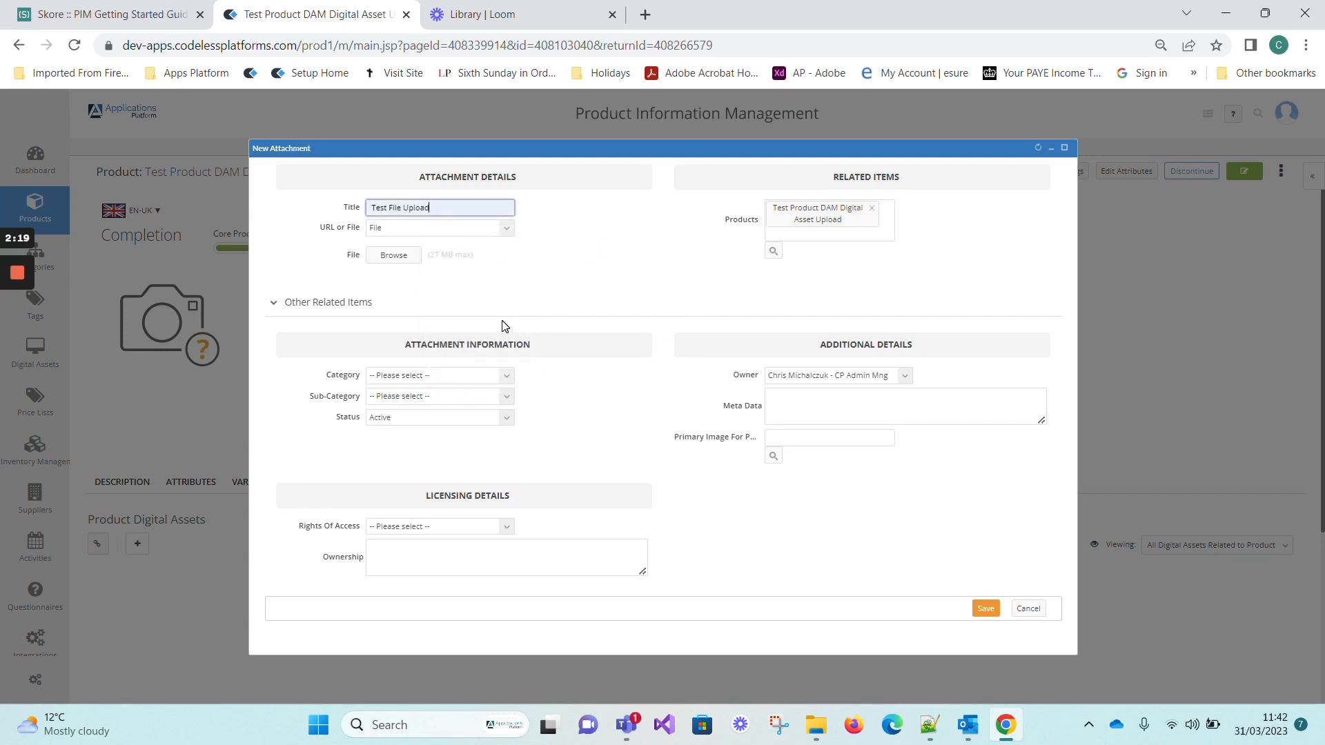
click(393, 256)
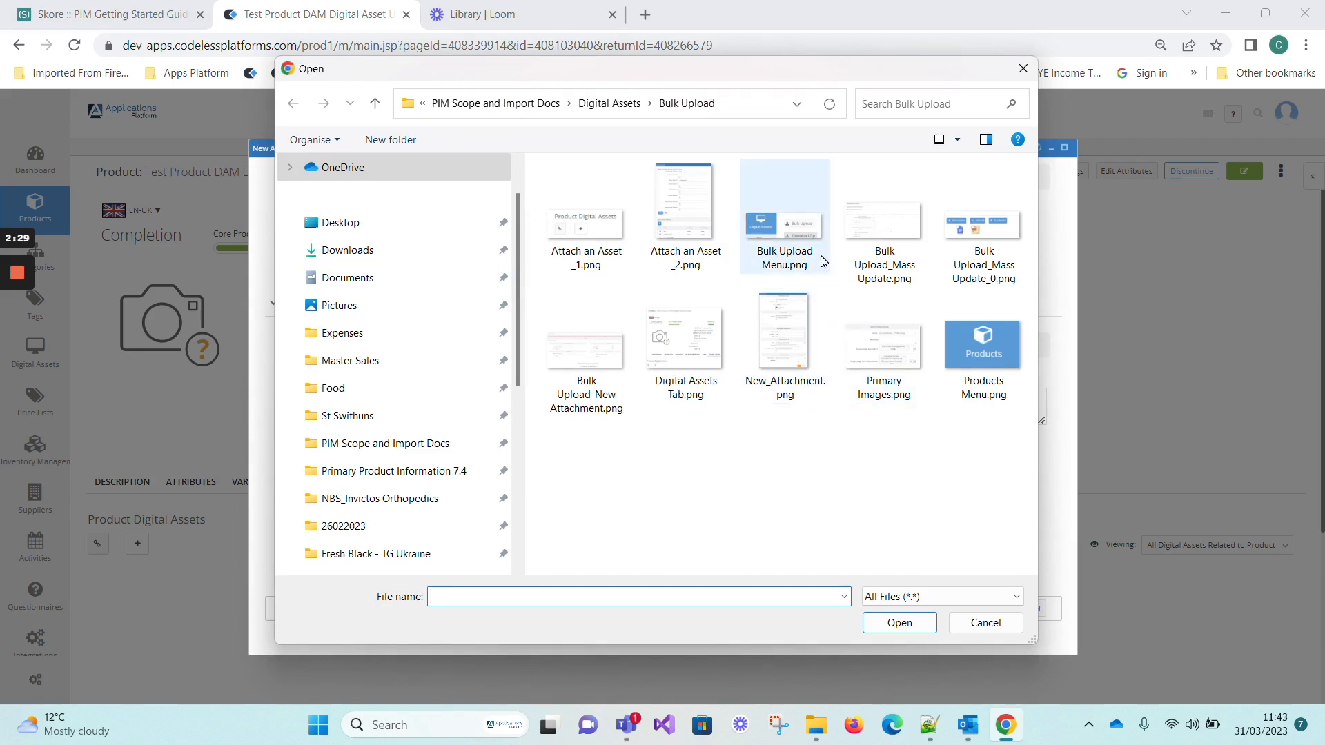
click(810, 338)
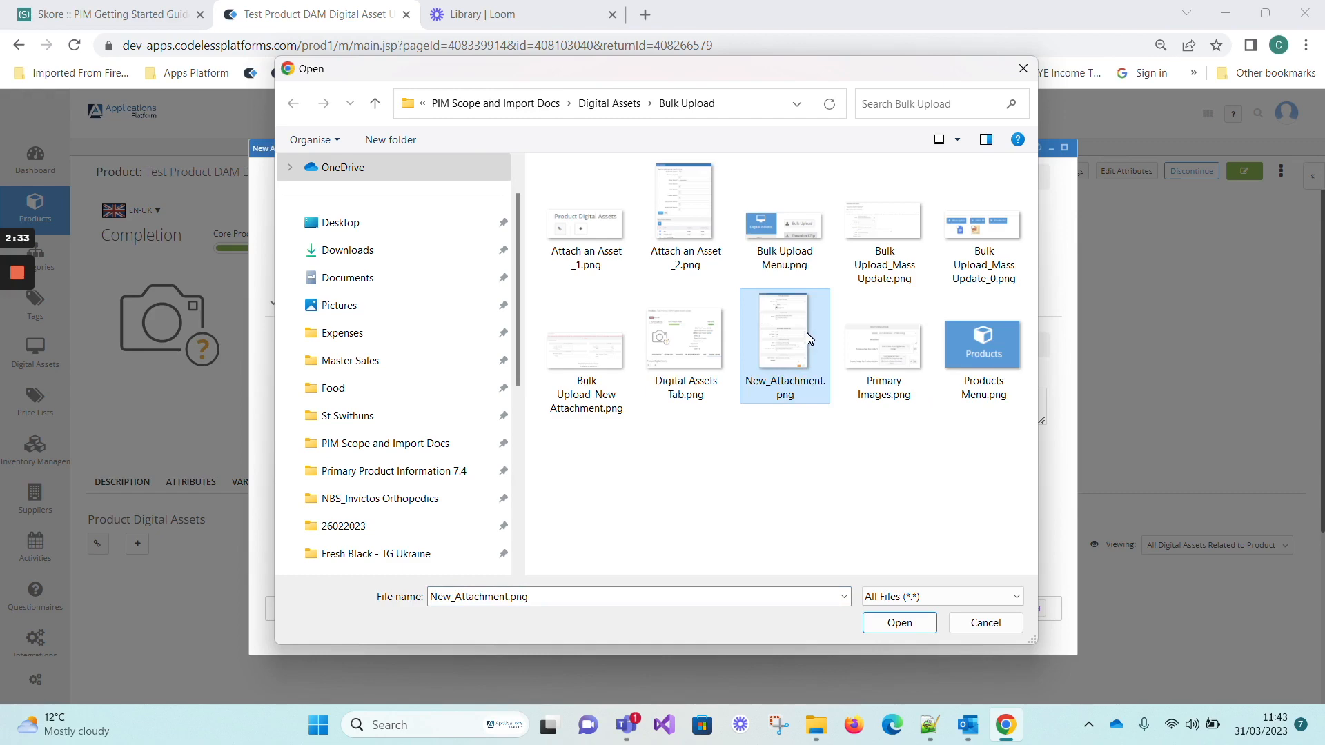
click(896, 624)
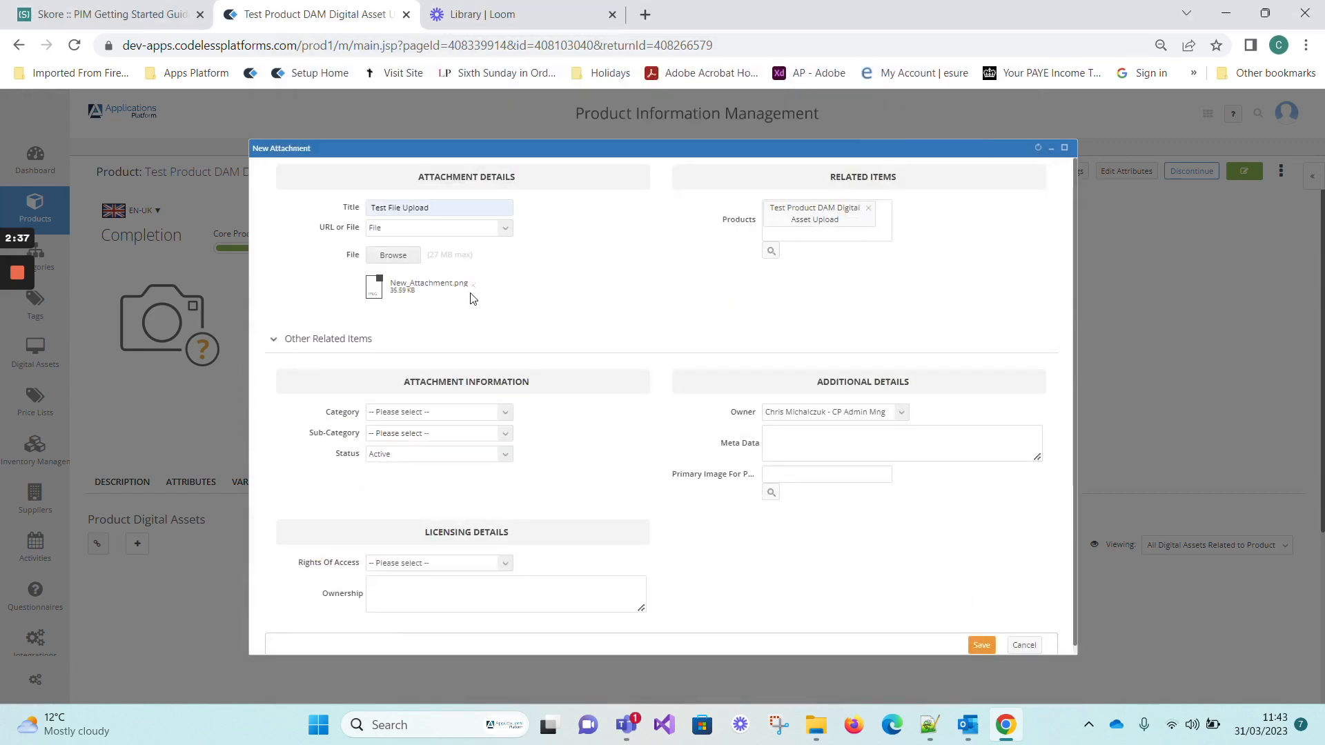
Set the attachment's category to Image and its sub-category to Image_1.
click(399, 414)
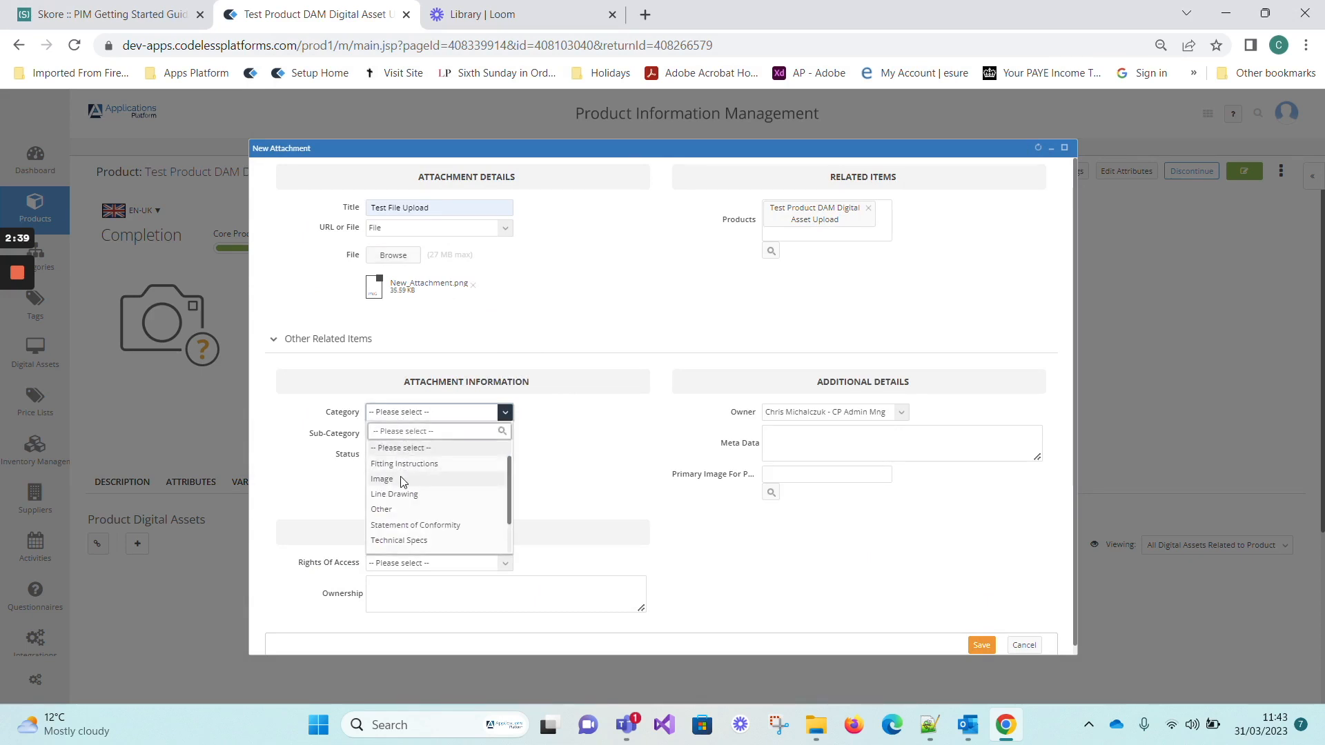
click(399, 478)
click(398, 443)
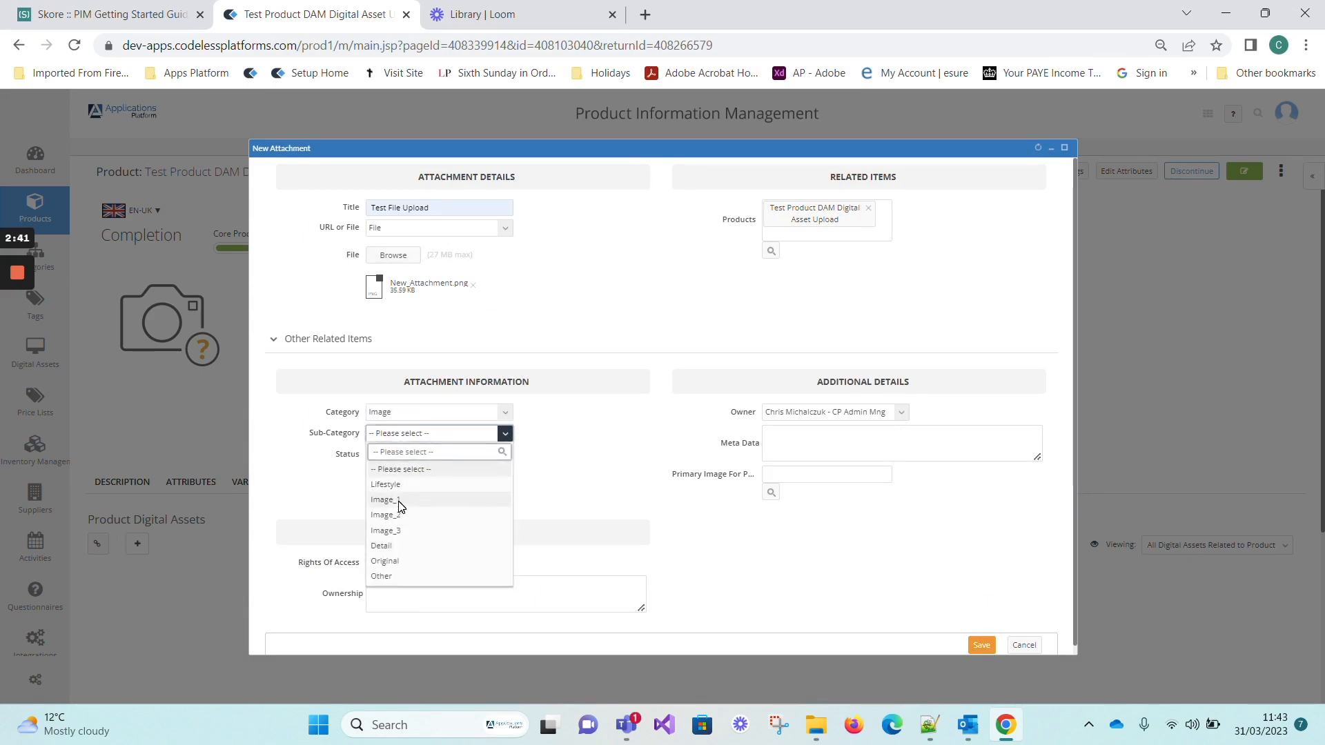
click(400, 498)
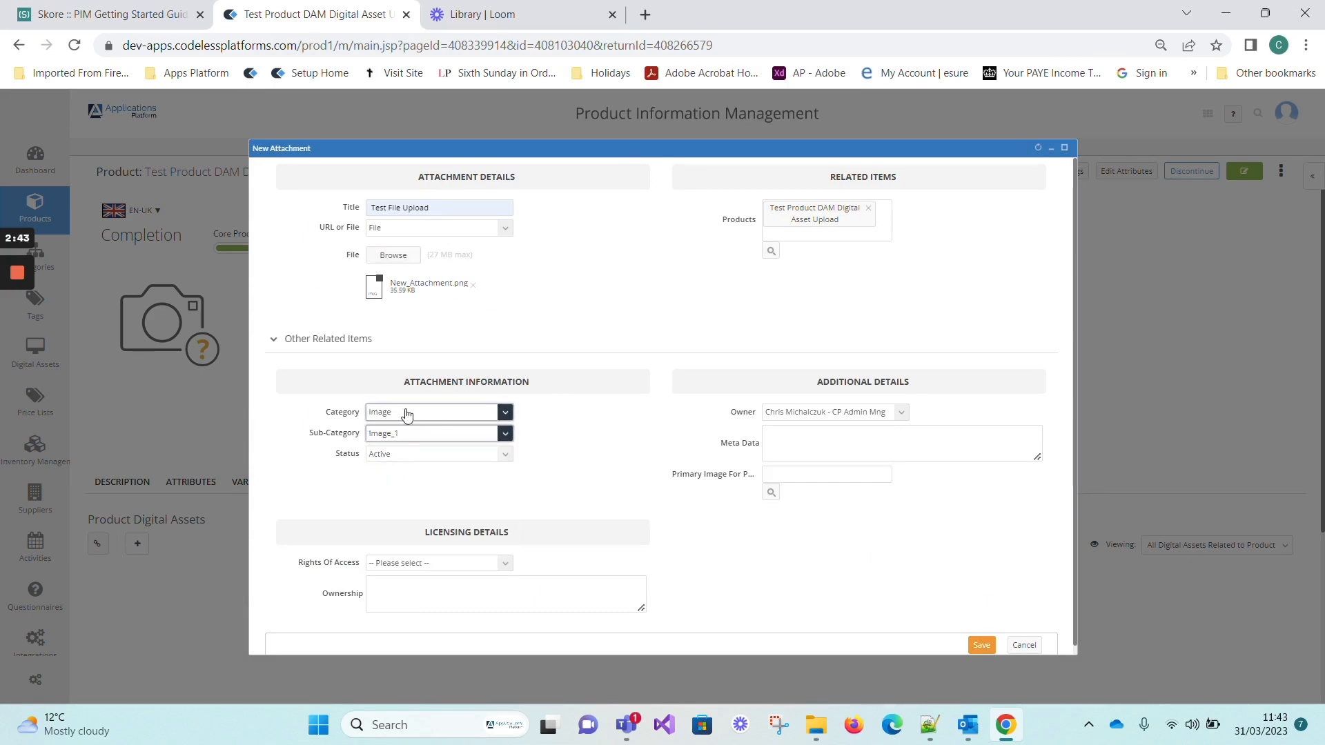
click(387, 415)
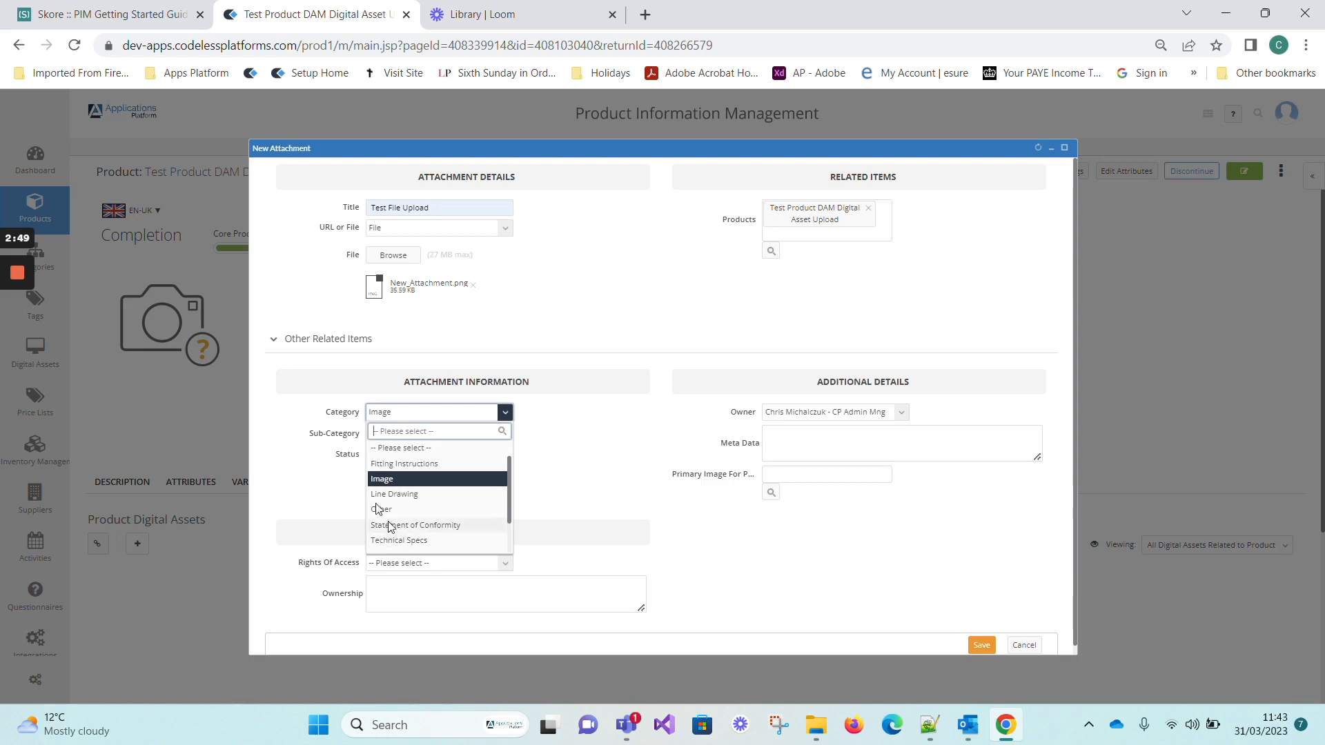
click(578, 466)
click(385, 433)
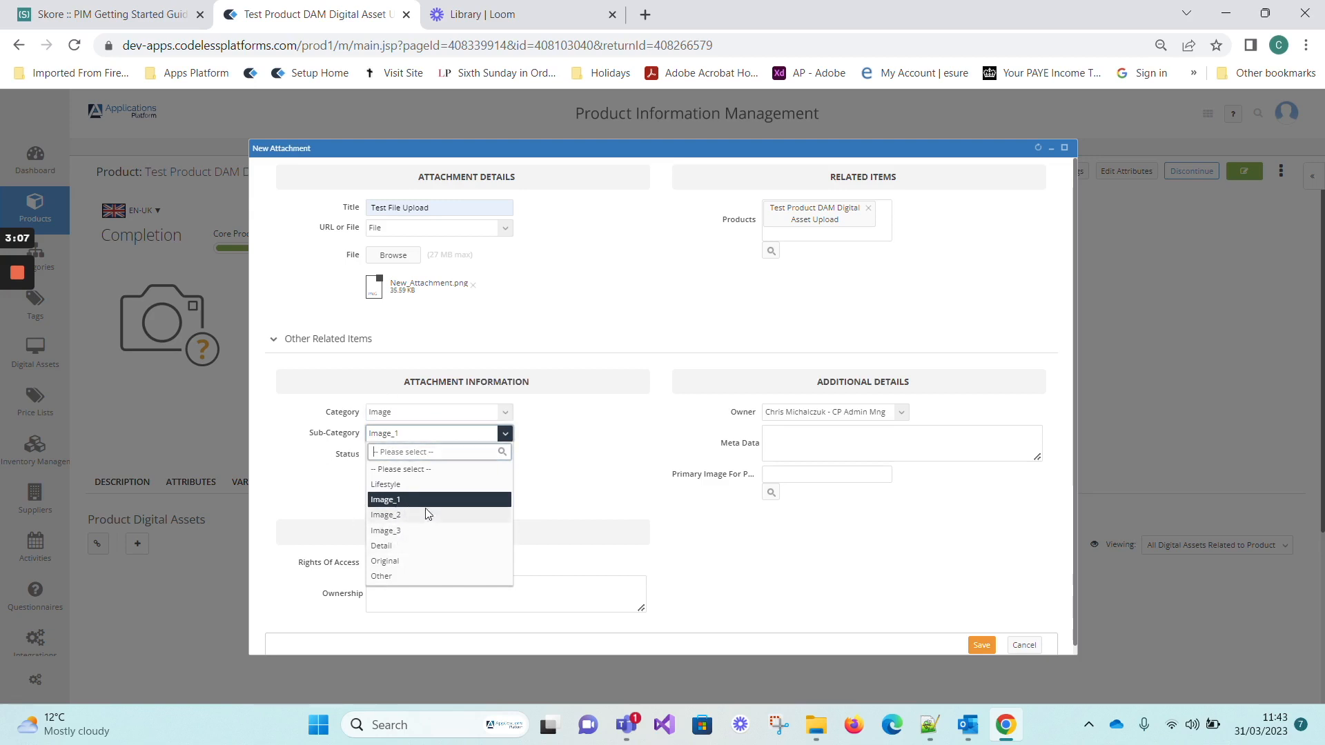
click(600, 455)
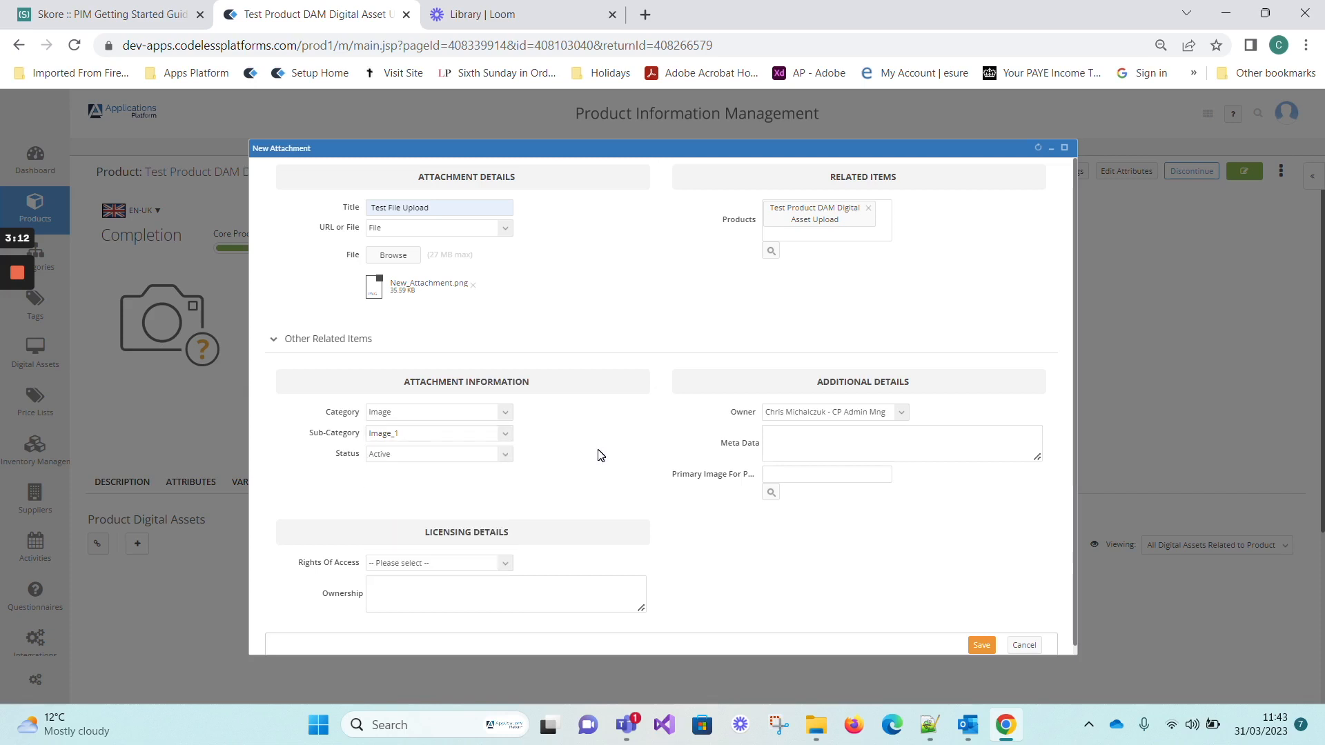
Set the rights of access to Free to use or Share - Commercially and enter "this in a test" as the ownership.
click(394, 566)
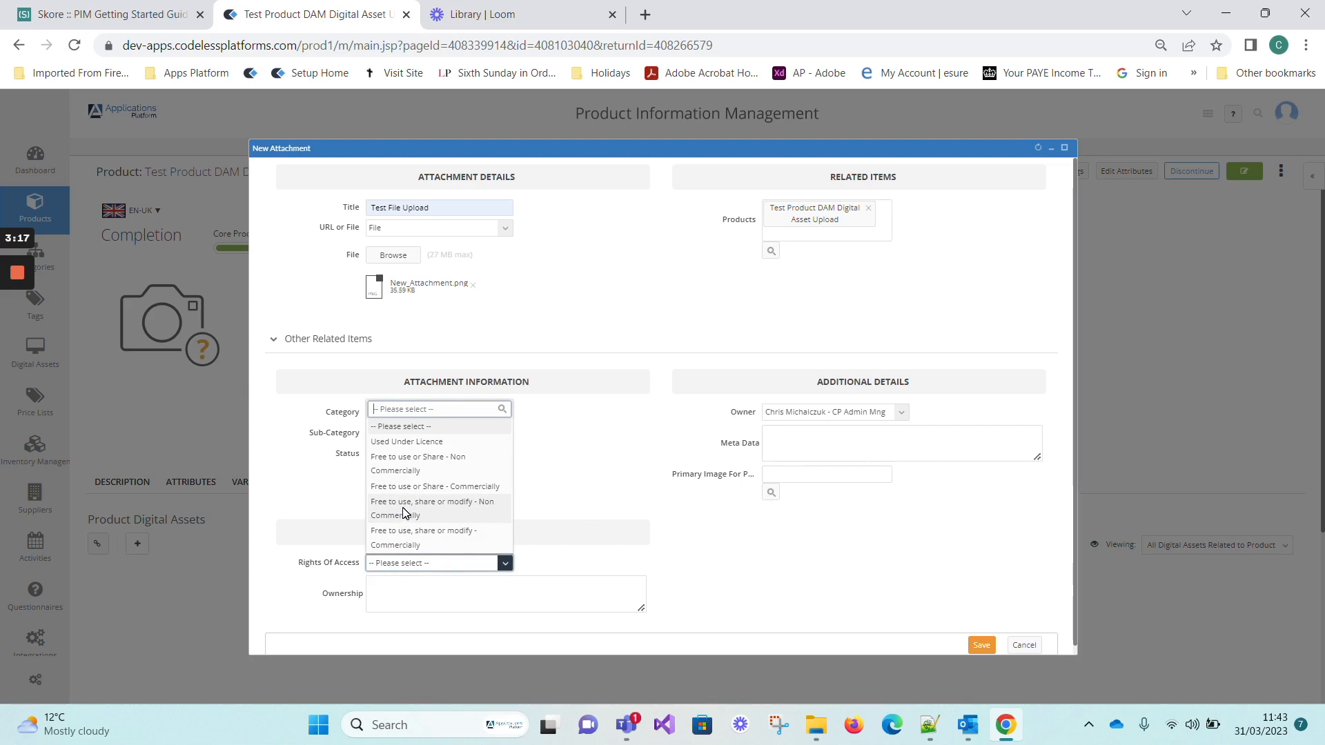
click(425, 487)
key(Tab)
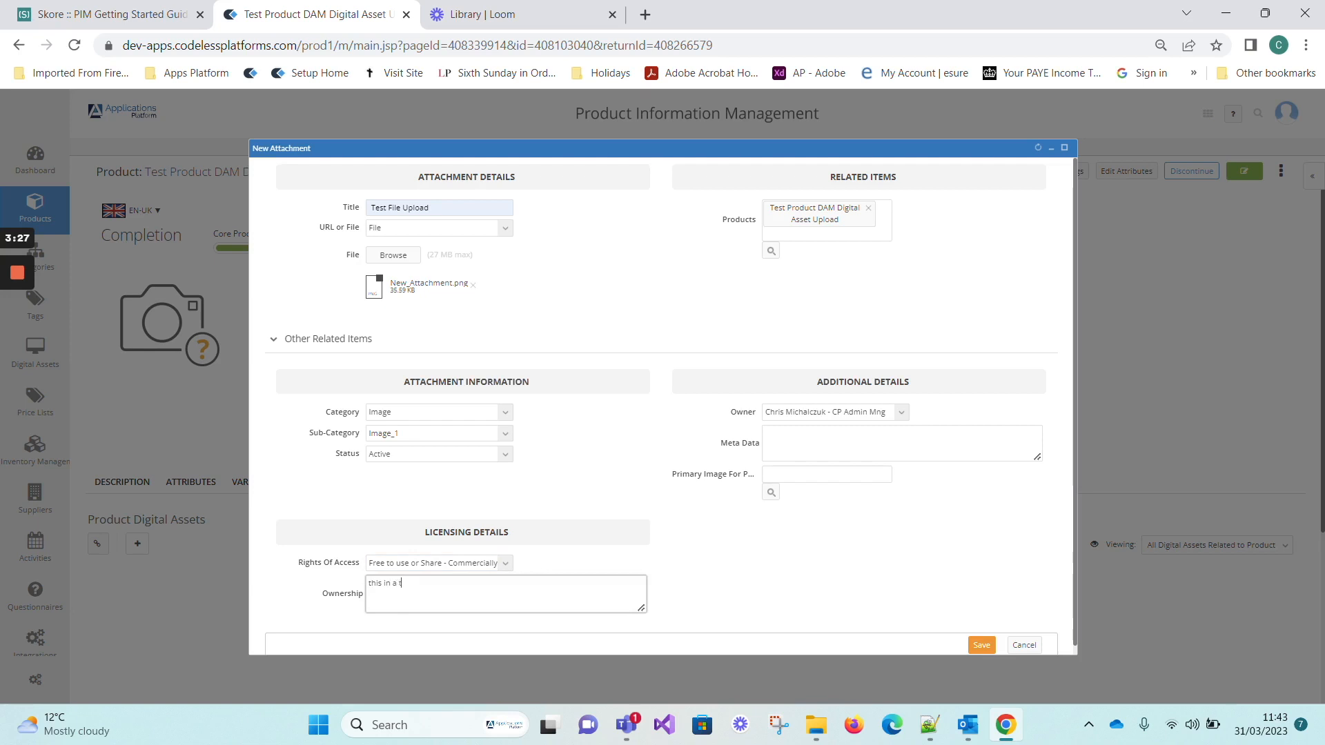
Enter "this is an upload" as the attachment's metadata.
click(897, 443)
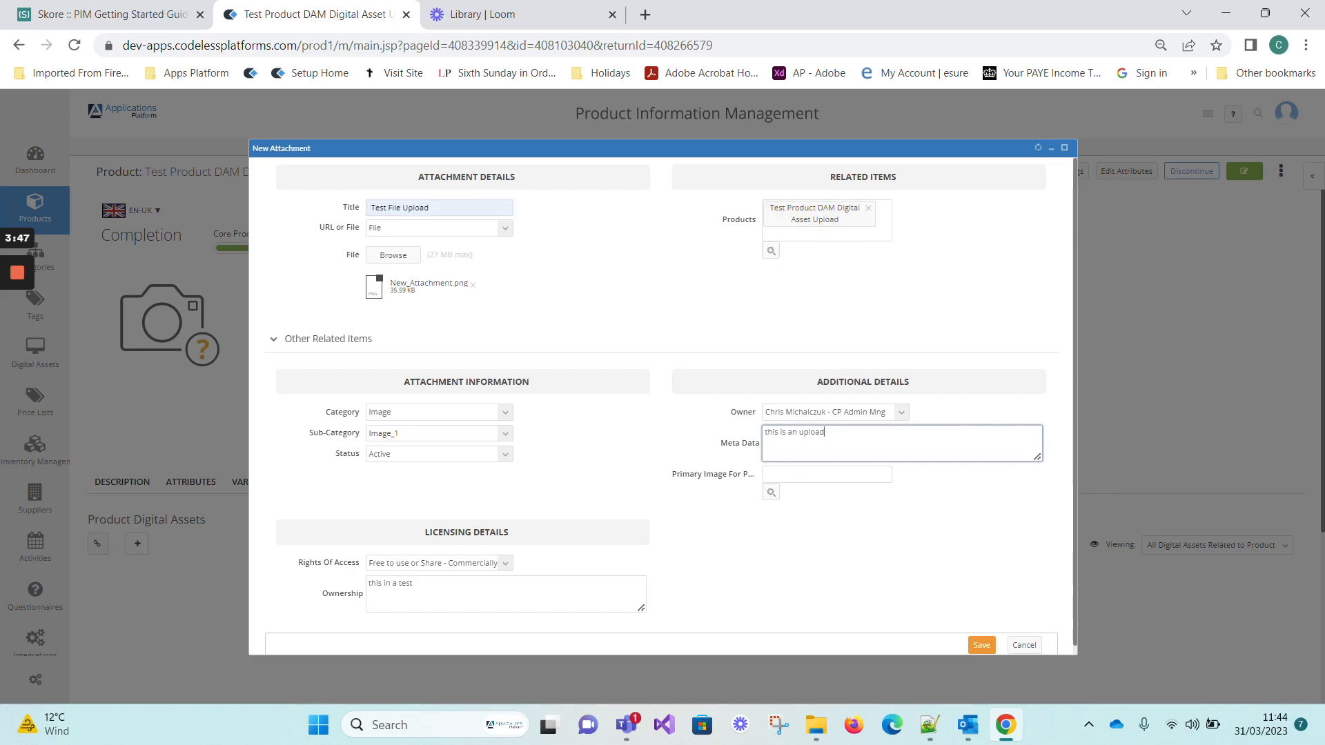
double_click(676, 476)
drag(676, 475, 750, 475)
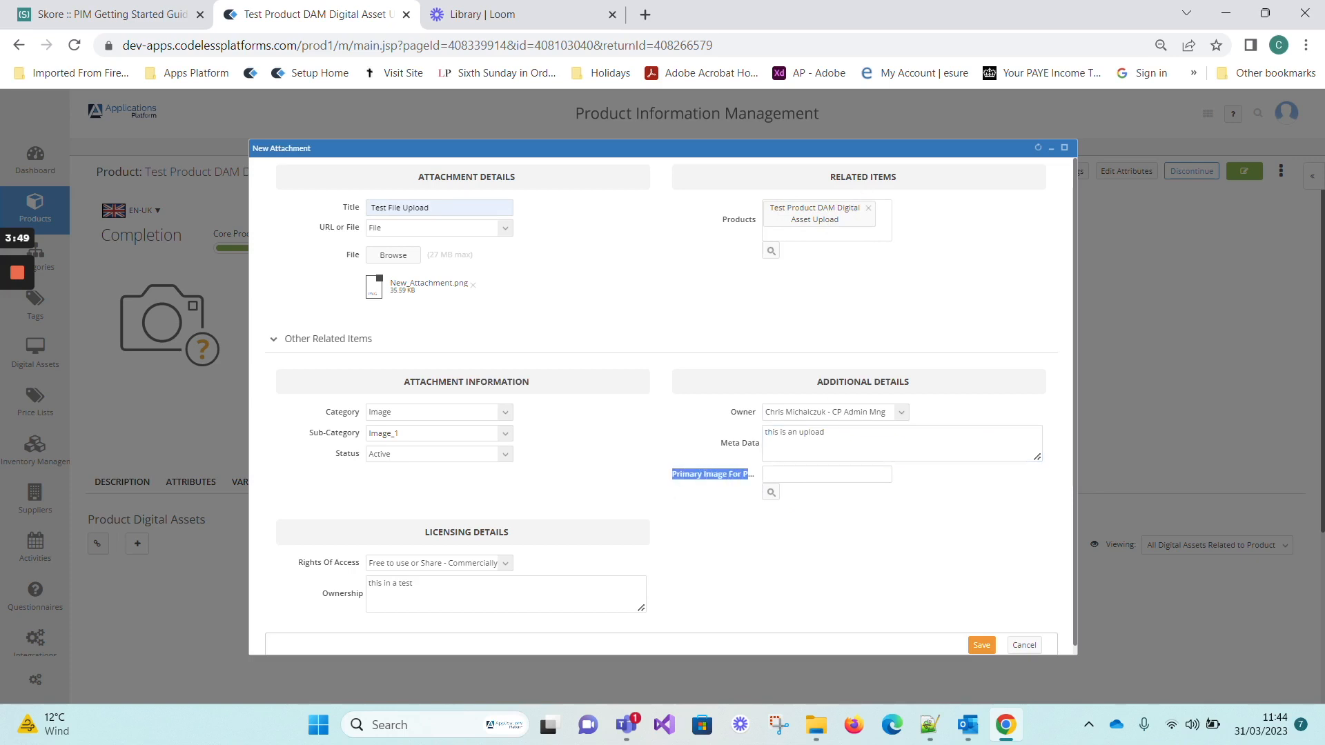
Make the attachment the primary image for Test Product DAM Digital Asset Upload and save it.
click(848, 480)
text(test)
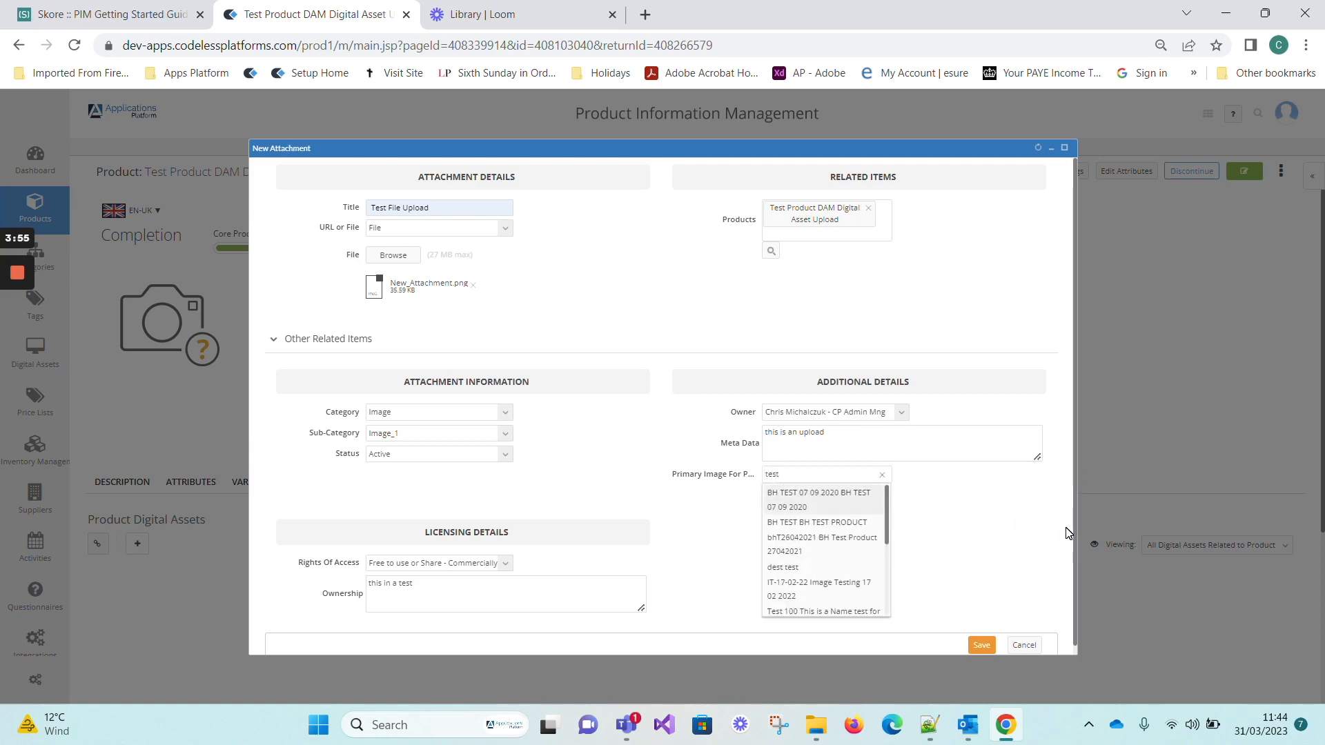
text( Product)
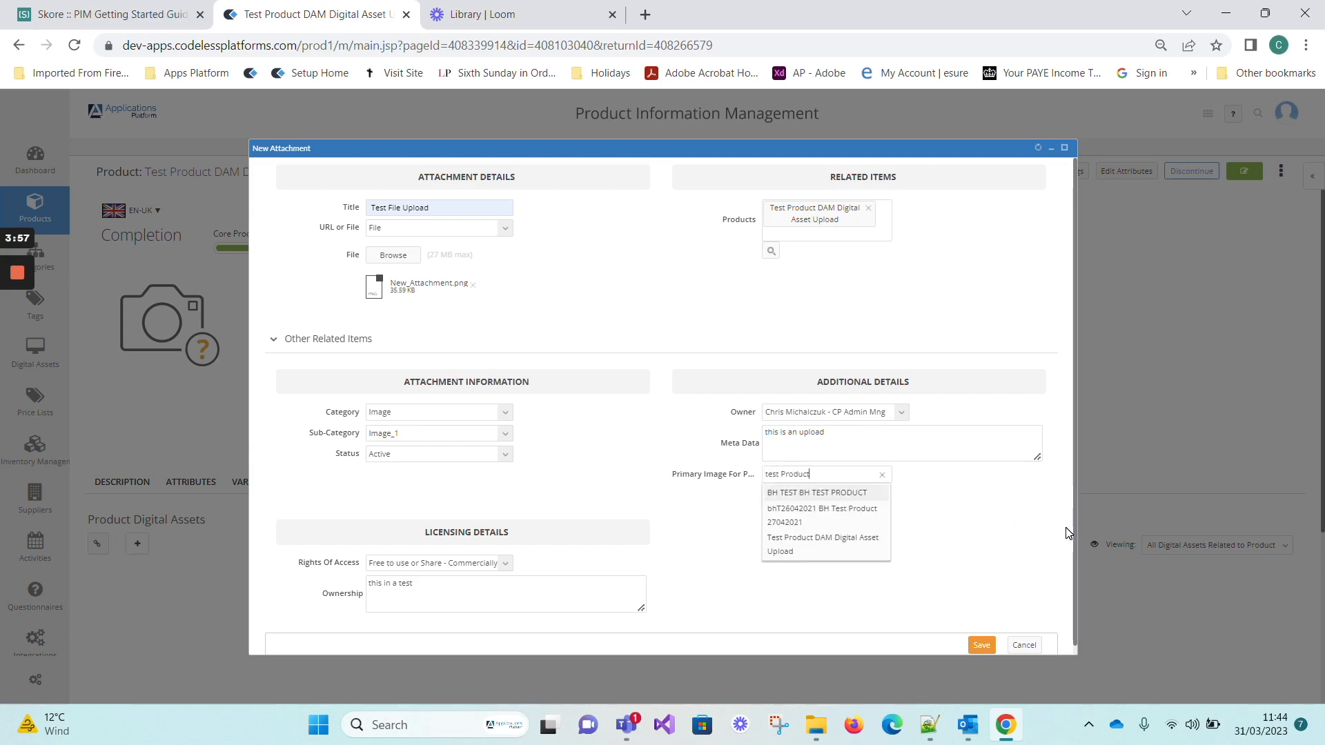
click(811, 548)
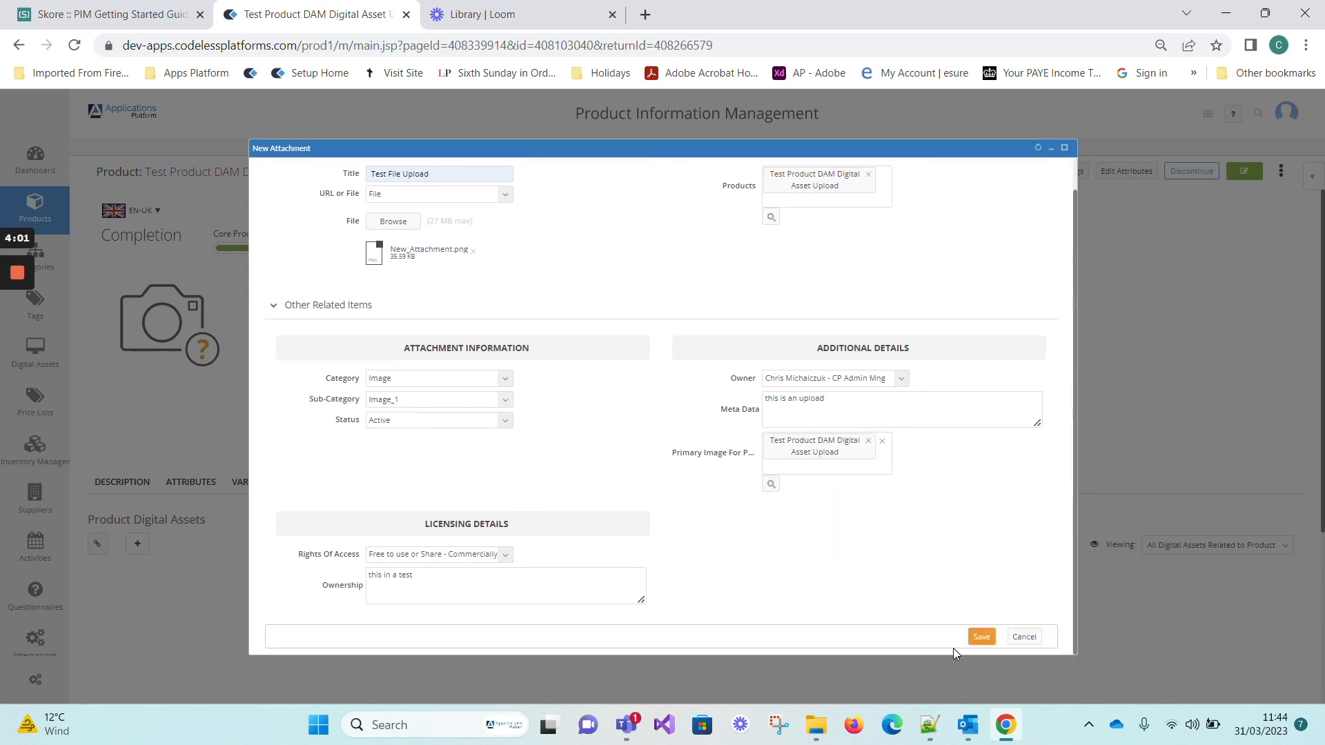
click(980, 637)
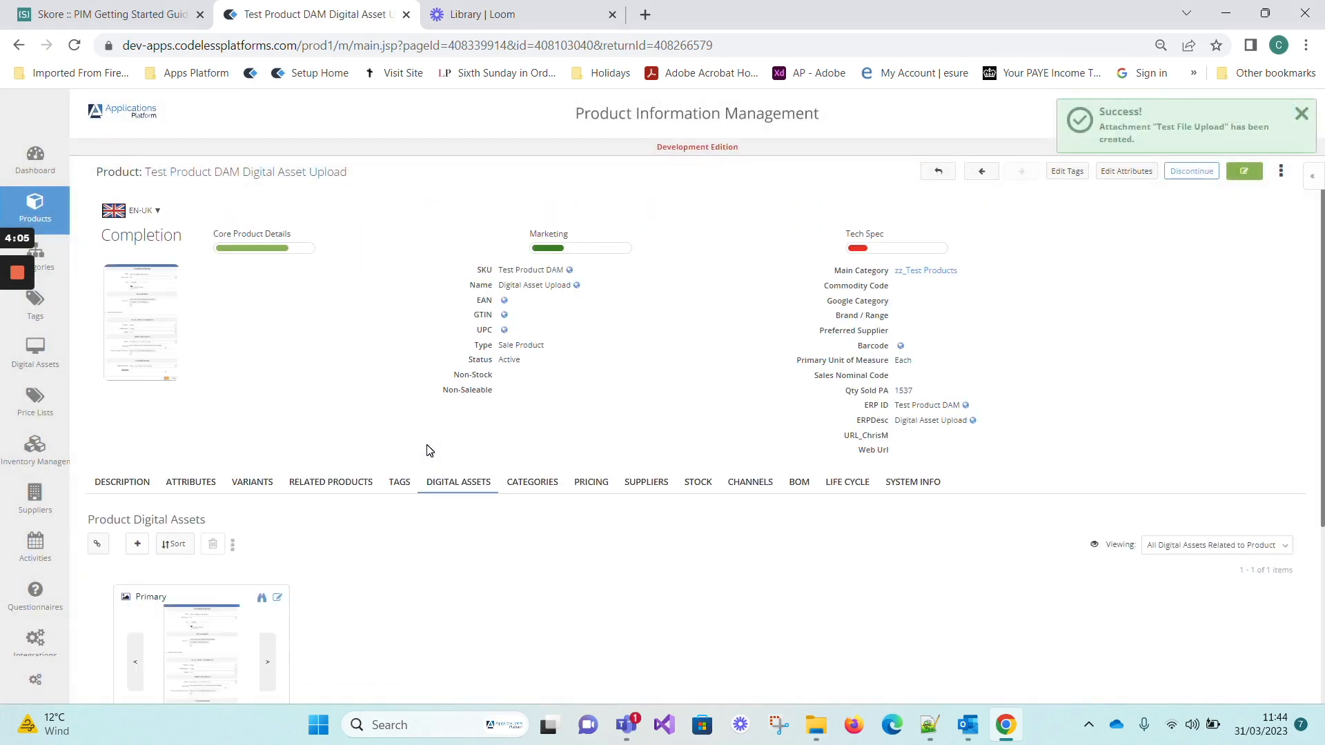
Review the product's digital assets, then browse the product categories to zz_Test Products and locate Test Product DAM.
scroll(265, 473, down, 4)
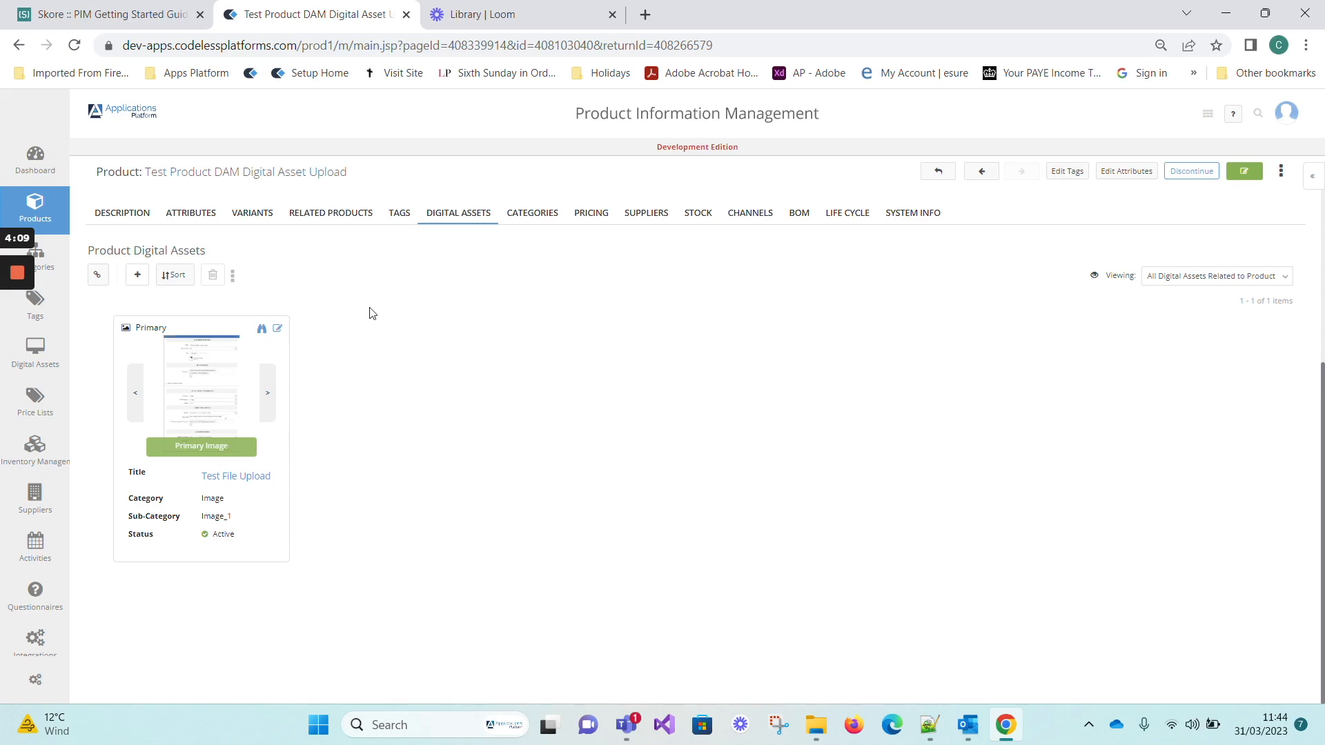
scroll(276, 392, up, 4)
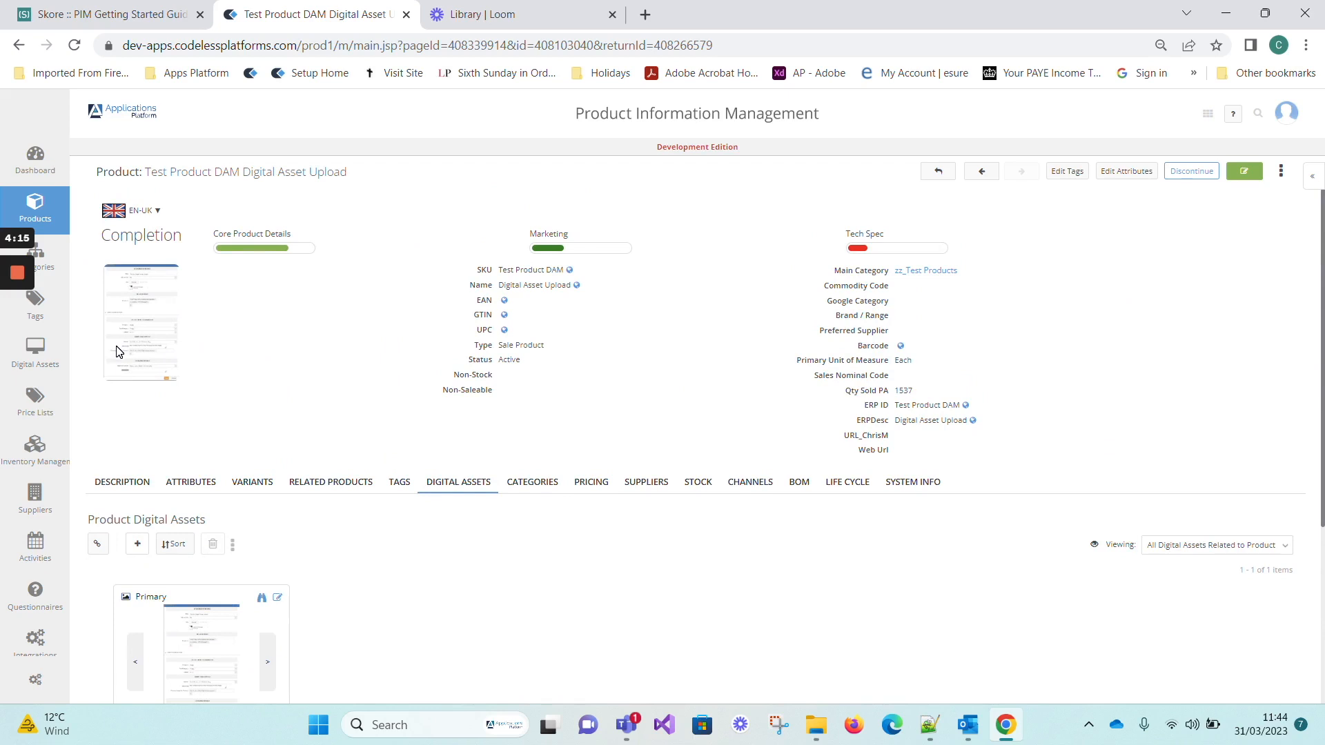
mouse_move(41, 259)
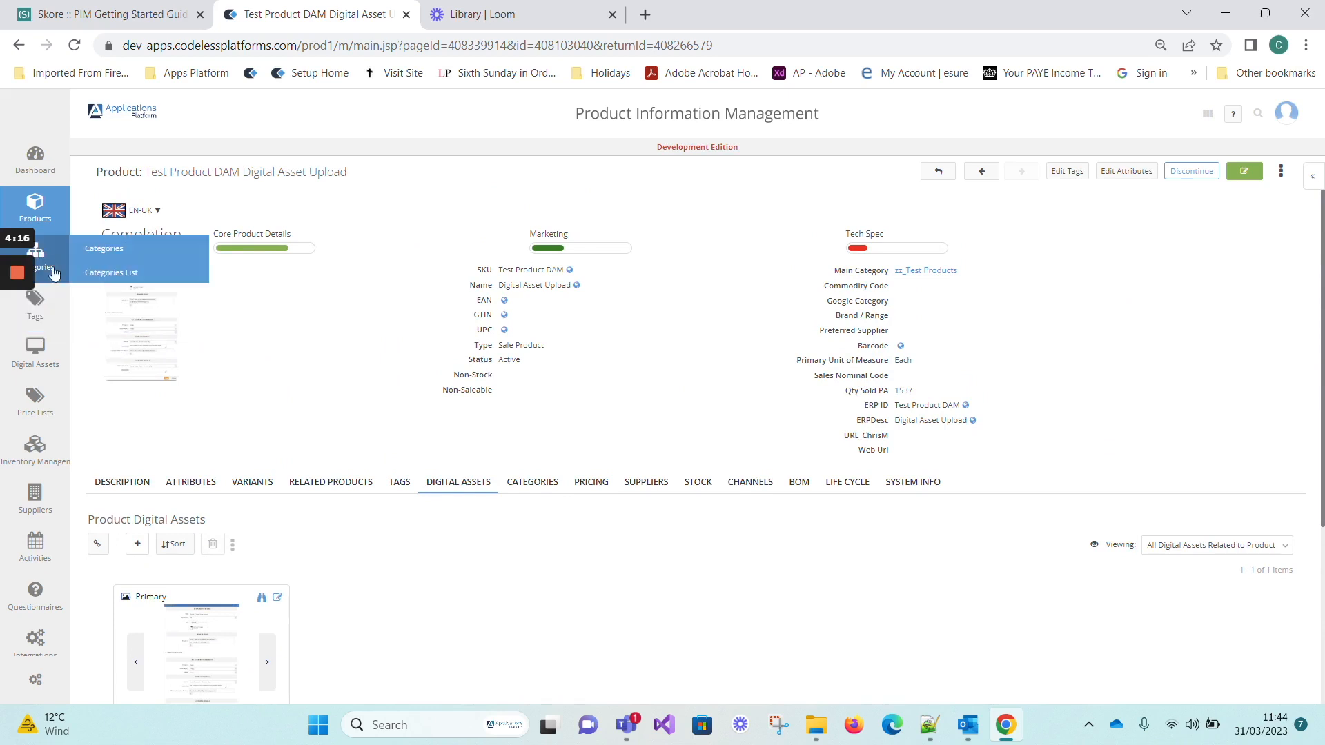
click(114, 277)
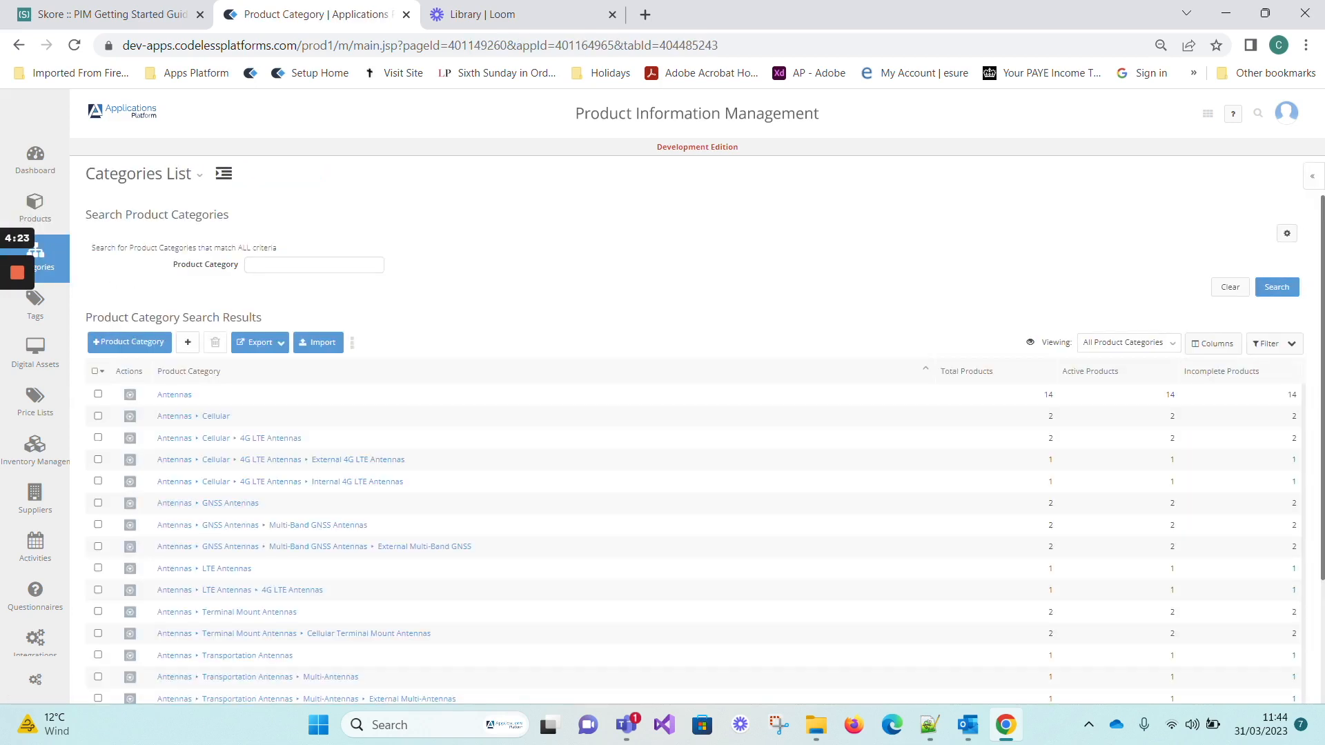
mouse_move(59, 236)
click(115, 258)
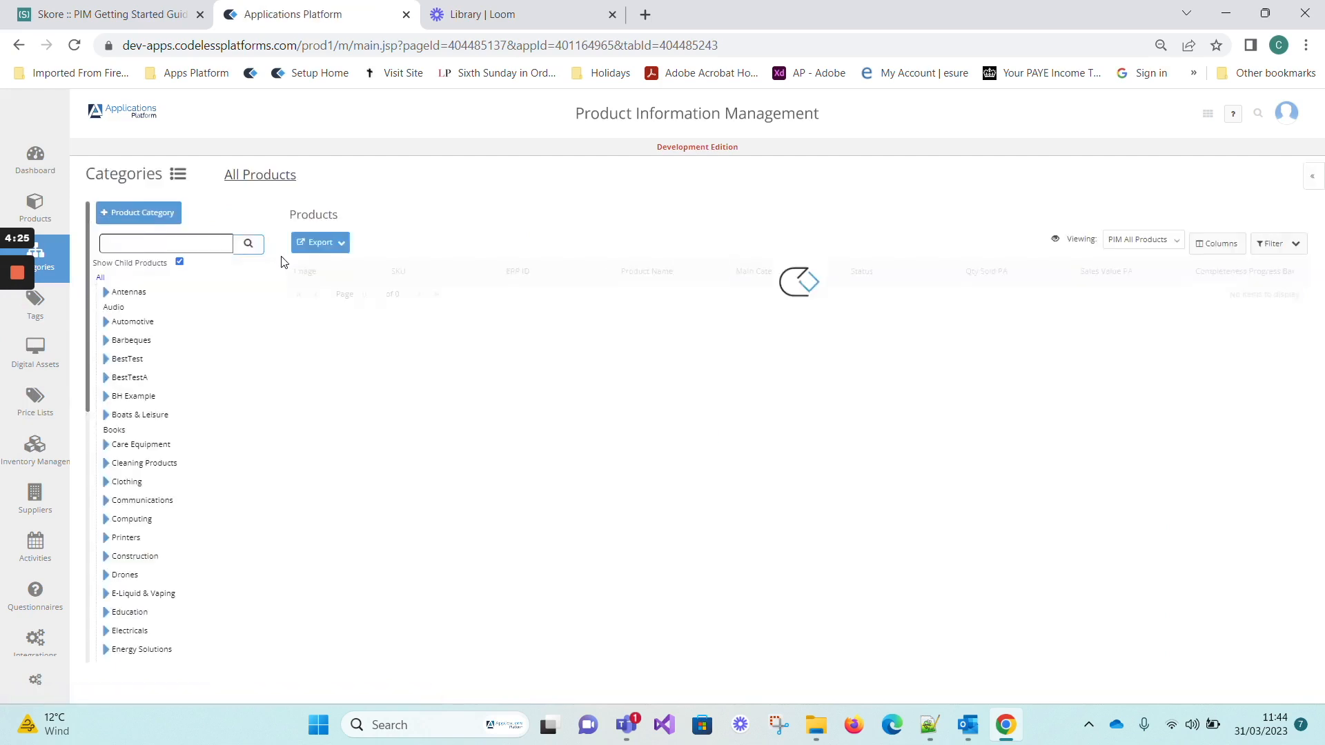
scroll(166, 552, down, 10)
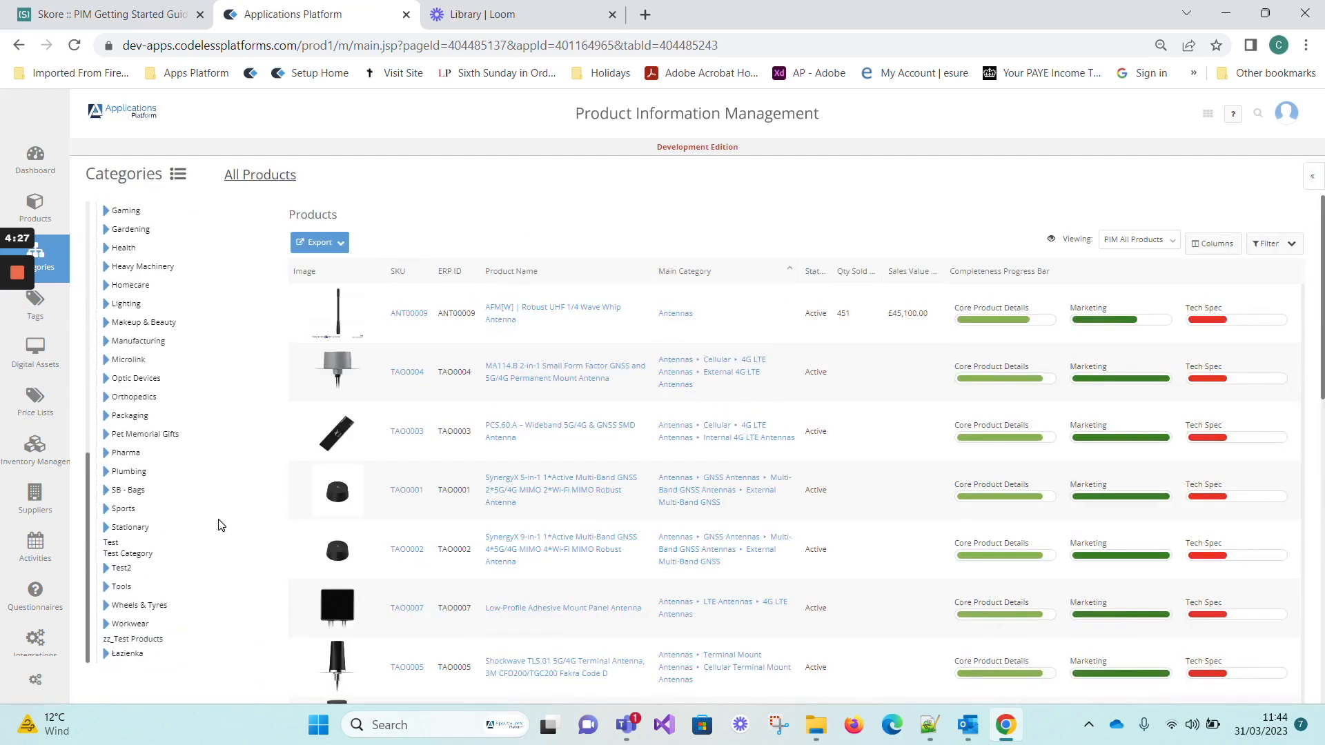
click(117, 641)
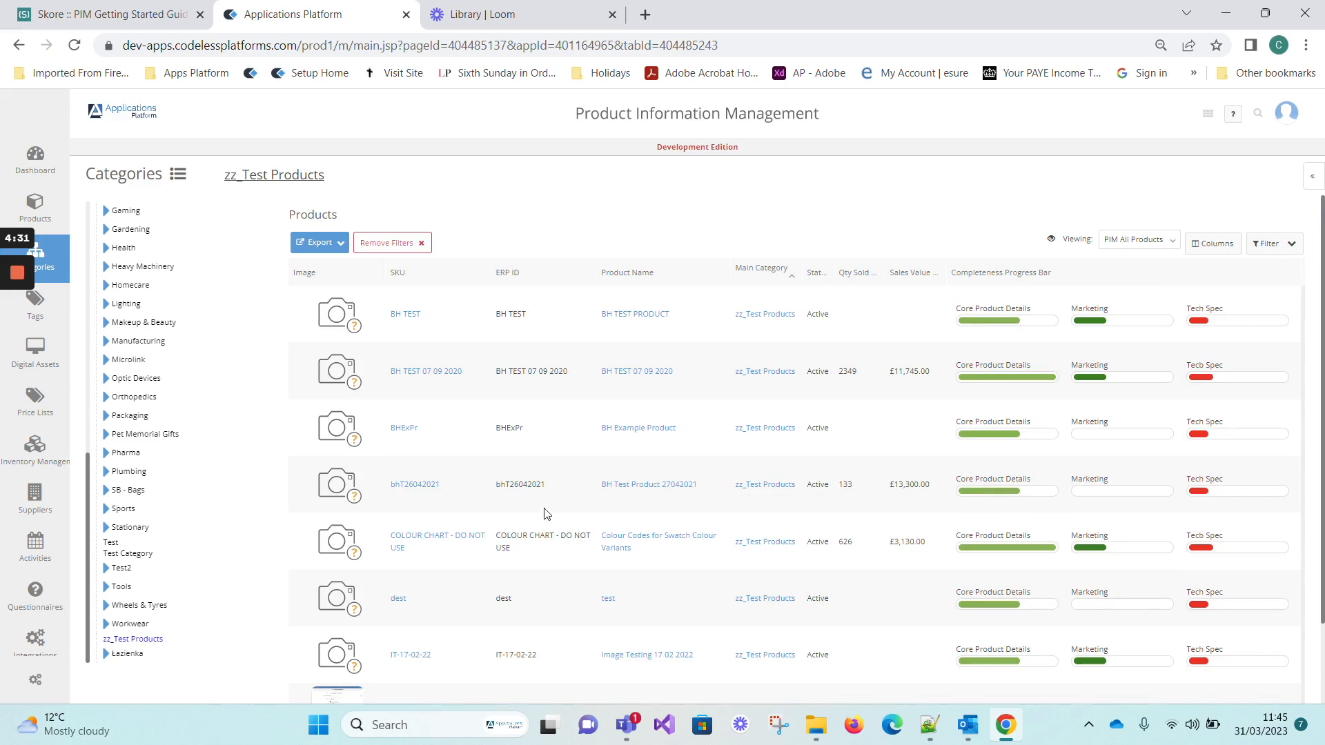
scroll(544, 514, down, 2)
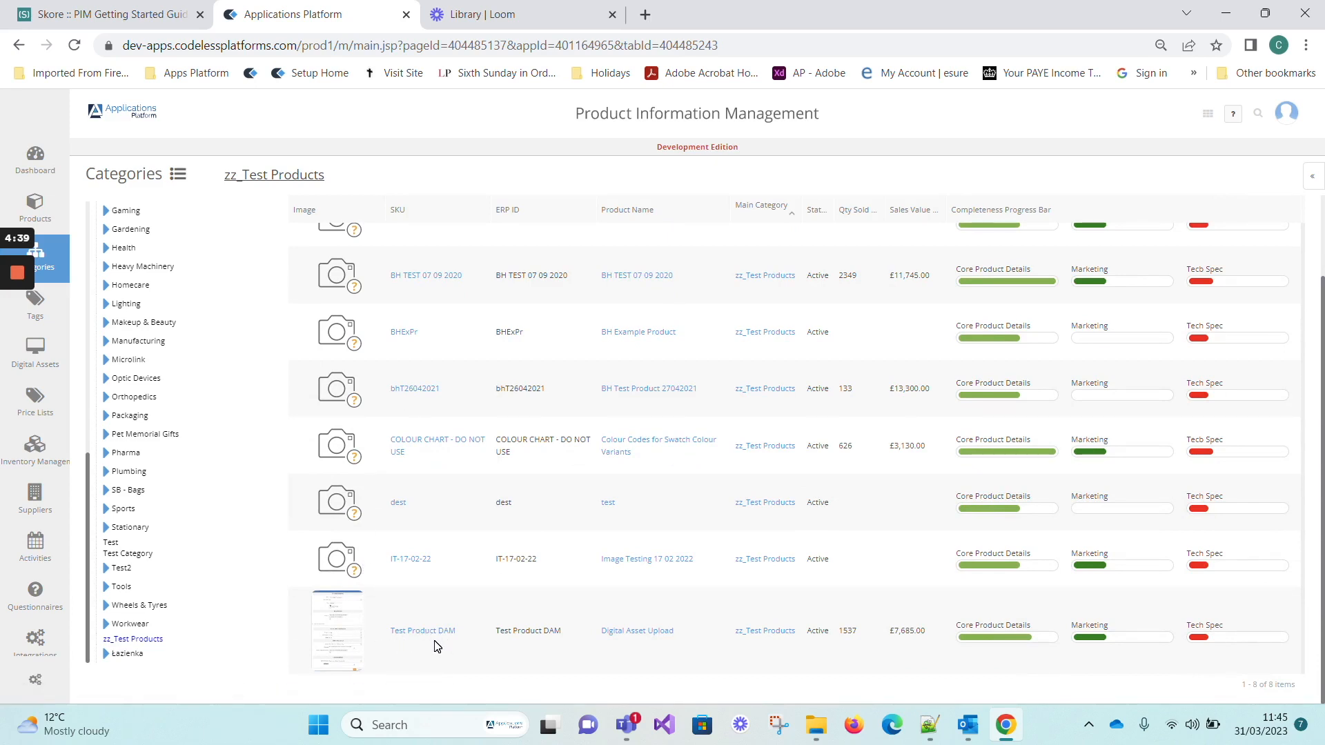
Switch to the Skore process guide and open the "Select New Attachment & fill in fields as required" sub-process.
click(147, 17)
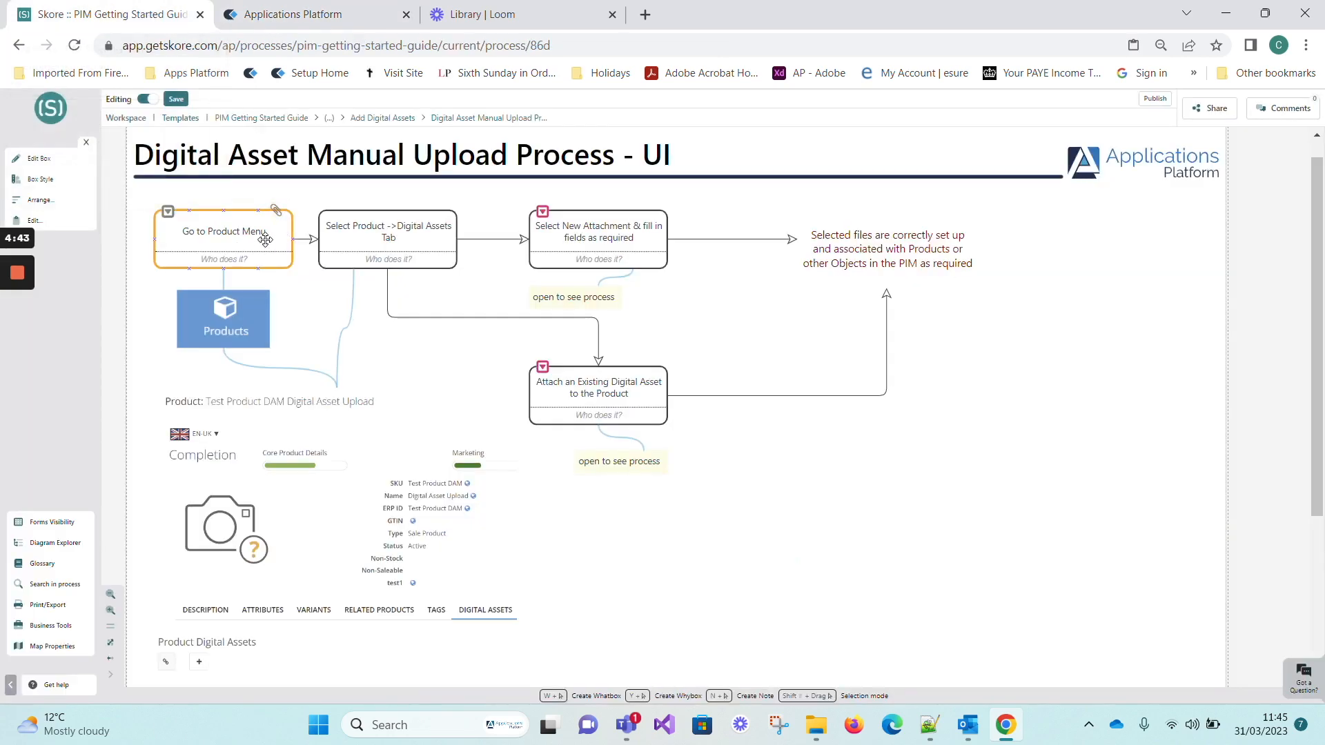
click(355, 227)
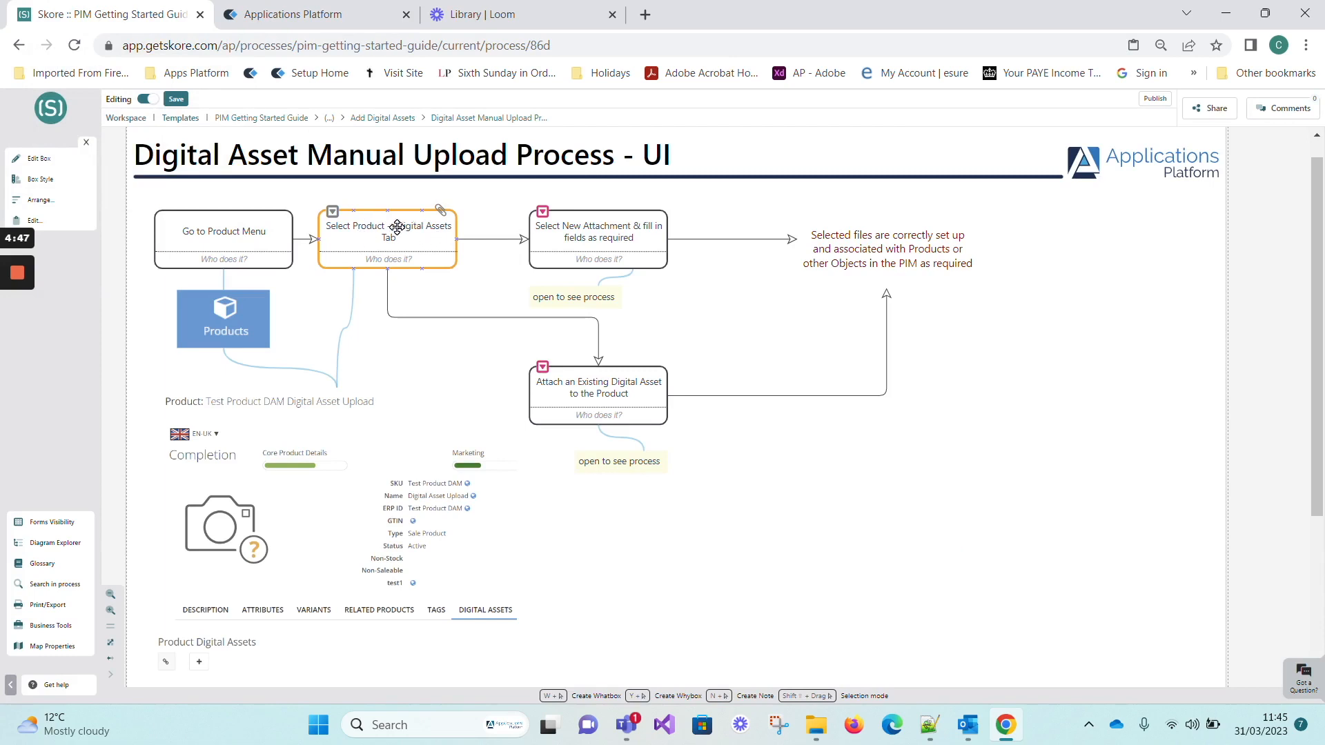
click(607, 238)
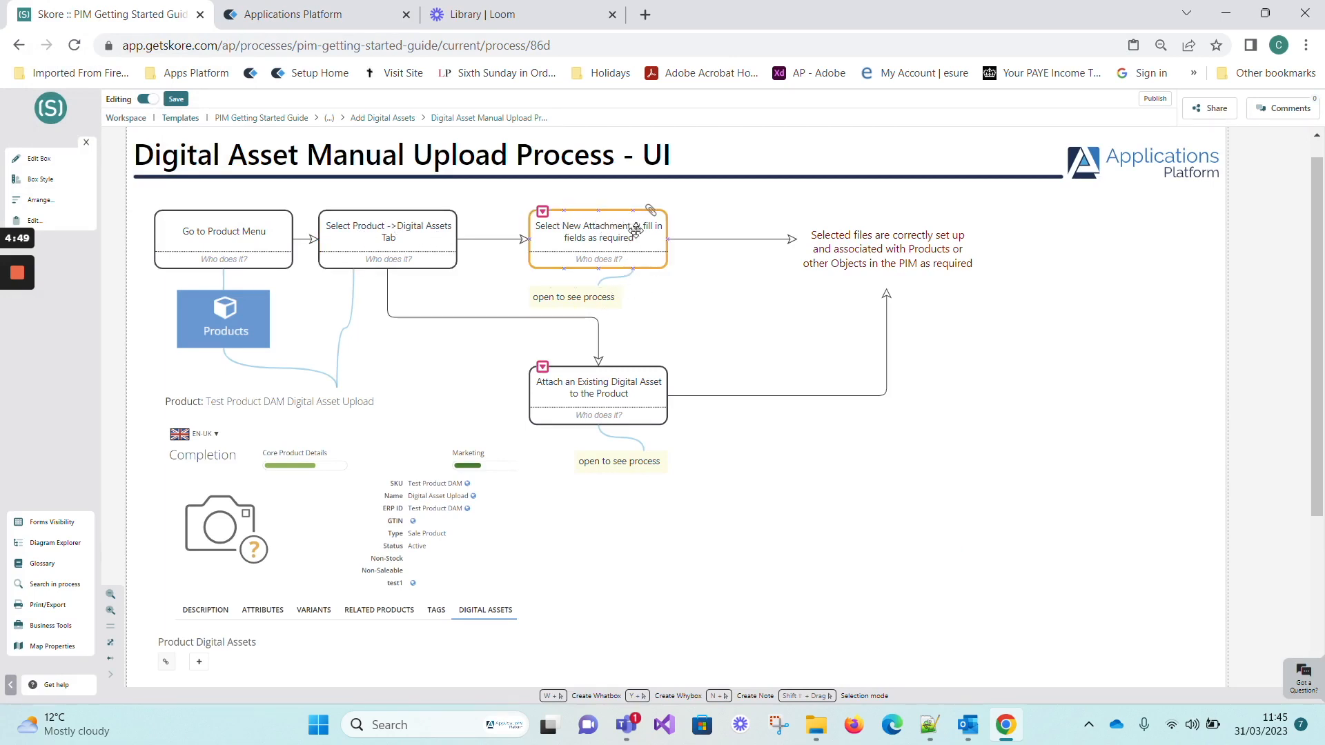
click(544, 215)
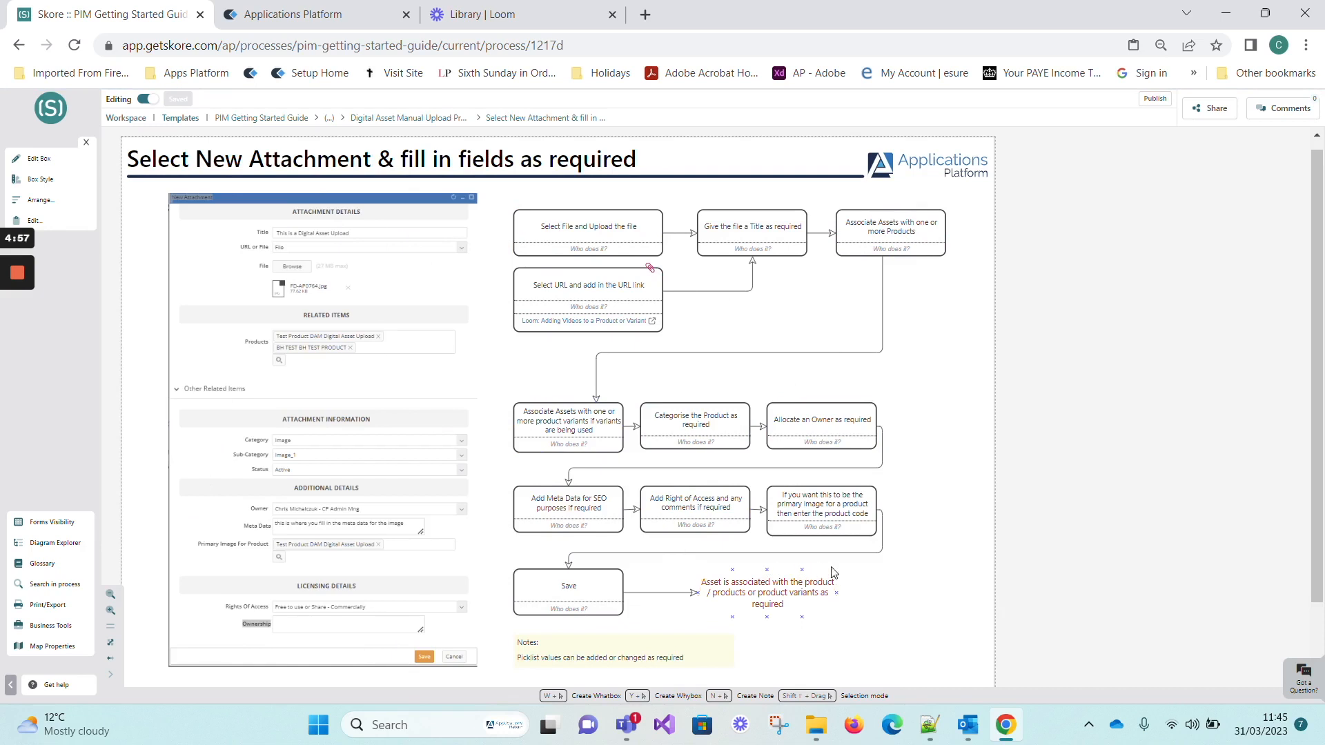
Return to the Digital Asset Manual Upload Process diagram and switch back to the PIM's zz_Test Products listing.
click(426, 119)
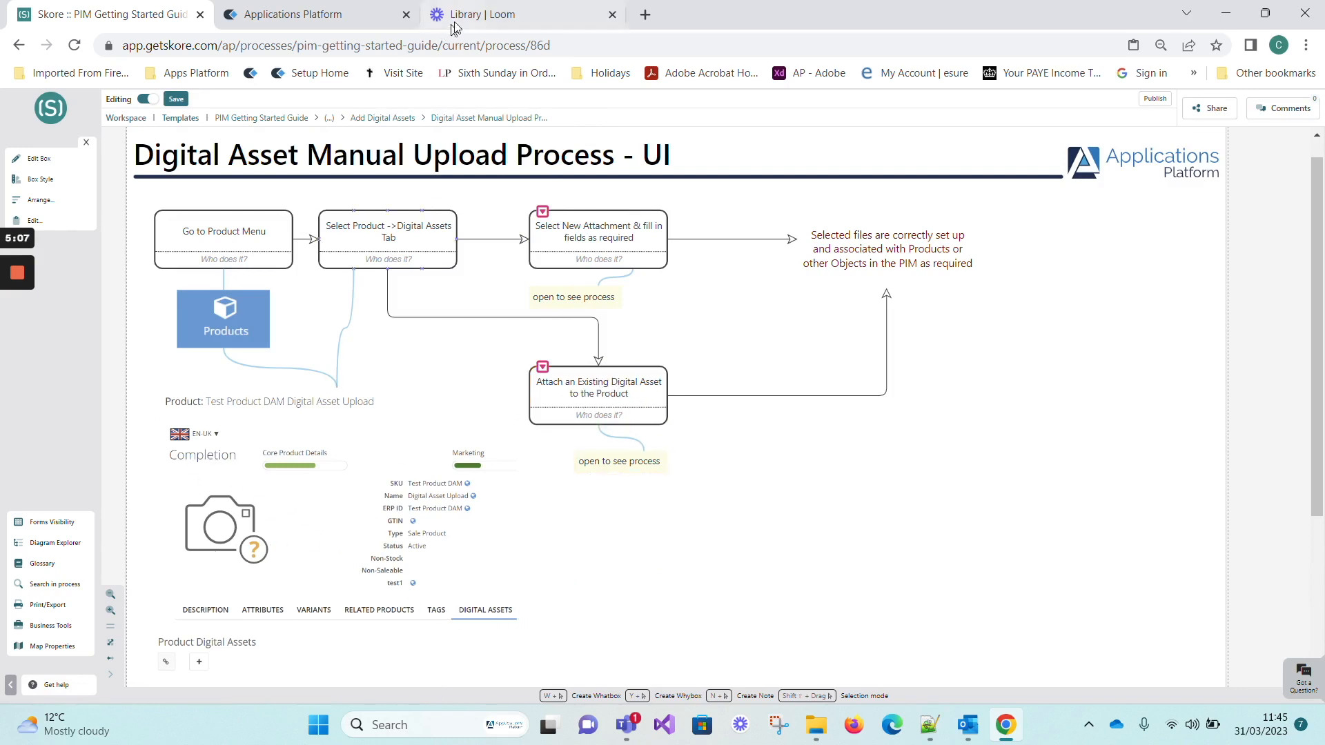
click(331, 18)
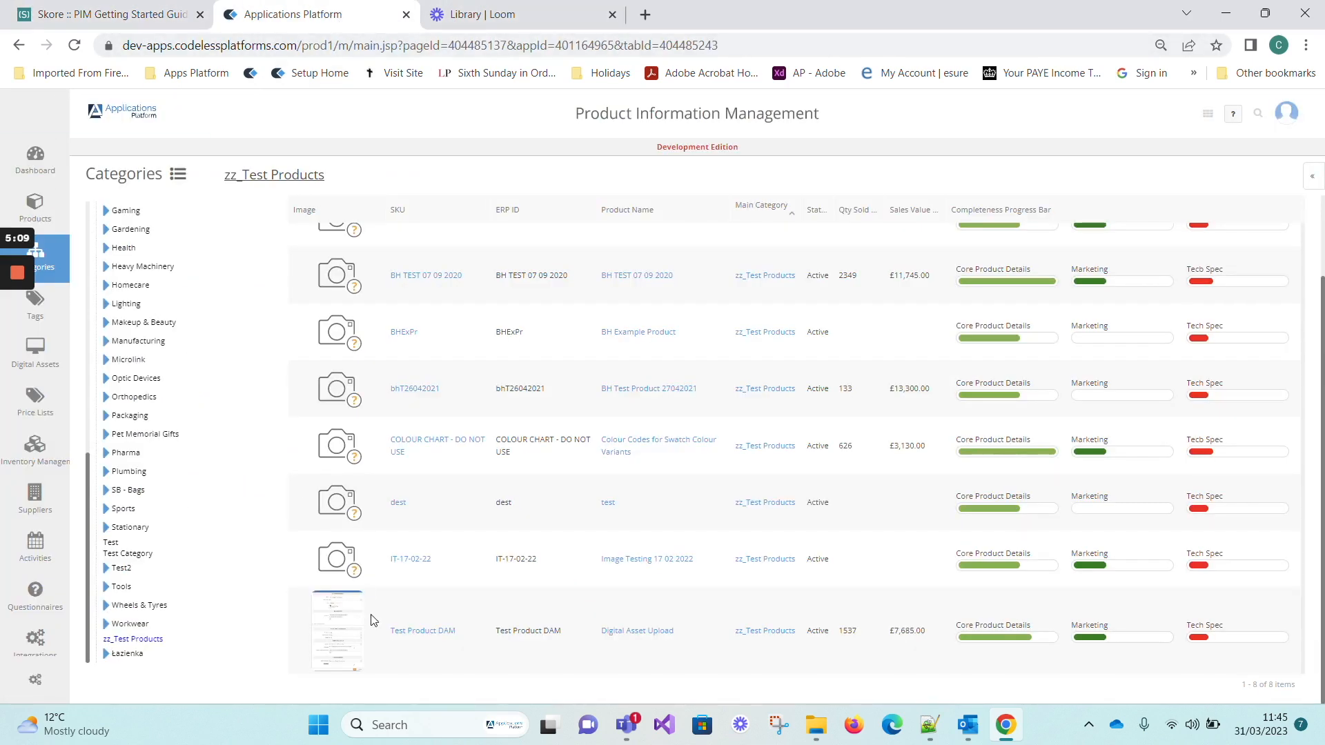